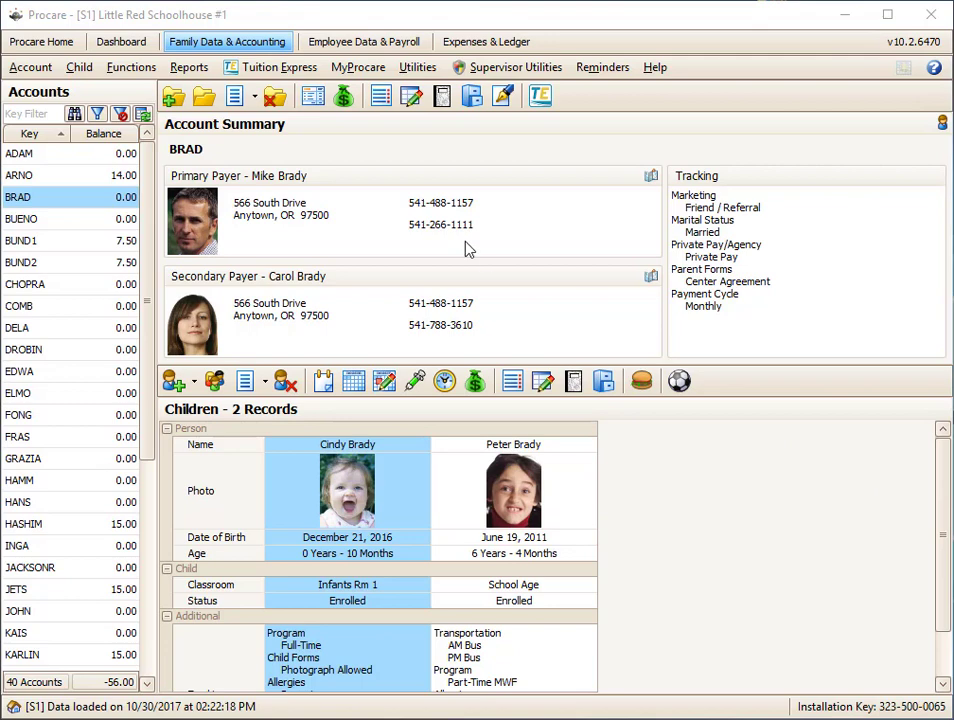
Open the Family Accounting options of the Southern Oregon region from the system configuration's Regions & Schools settings.
click(42, 45)
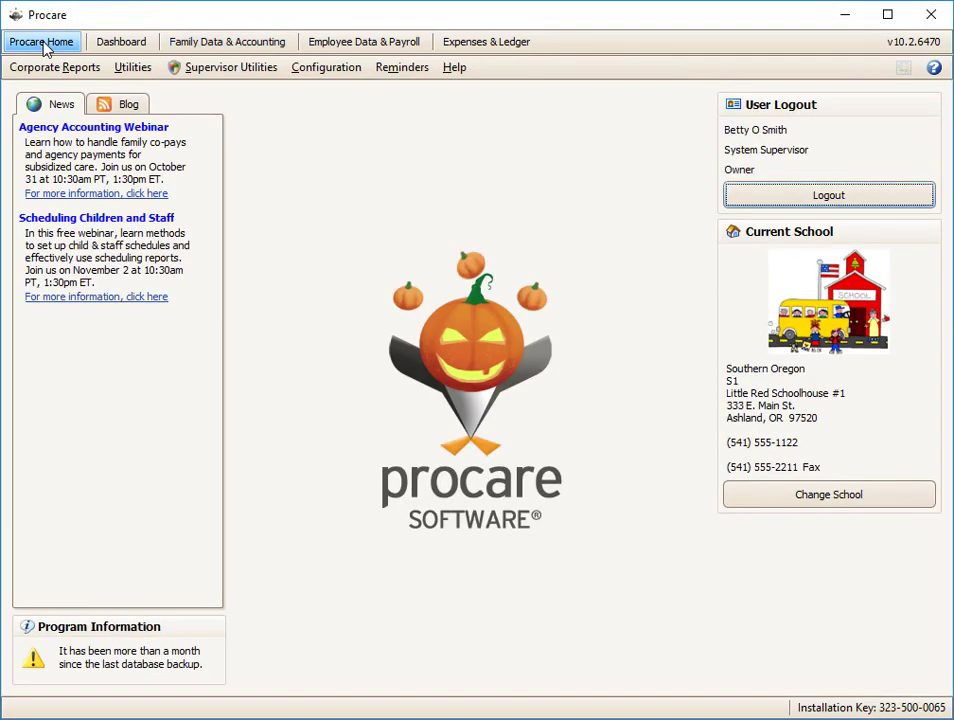
click(316, 72)
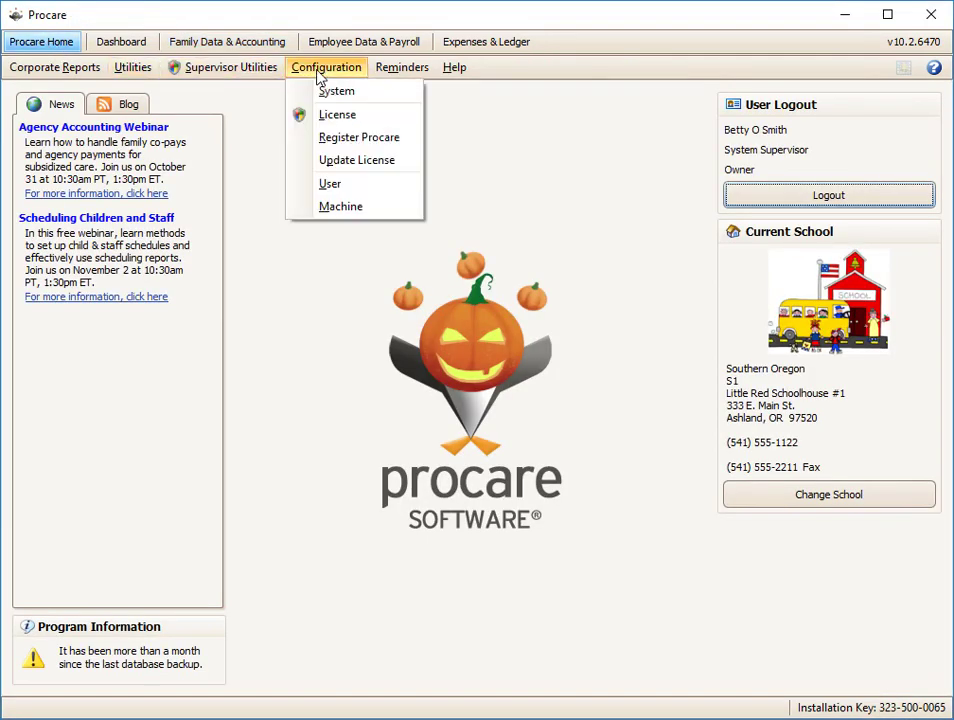
click(324, 97)
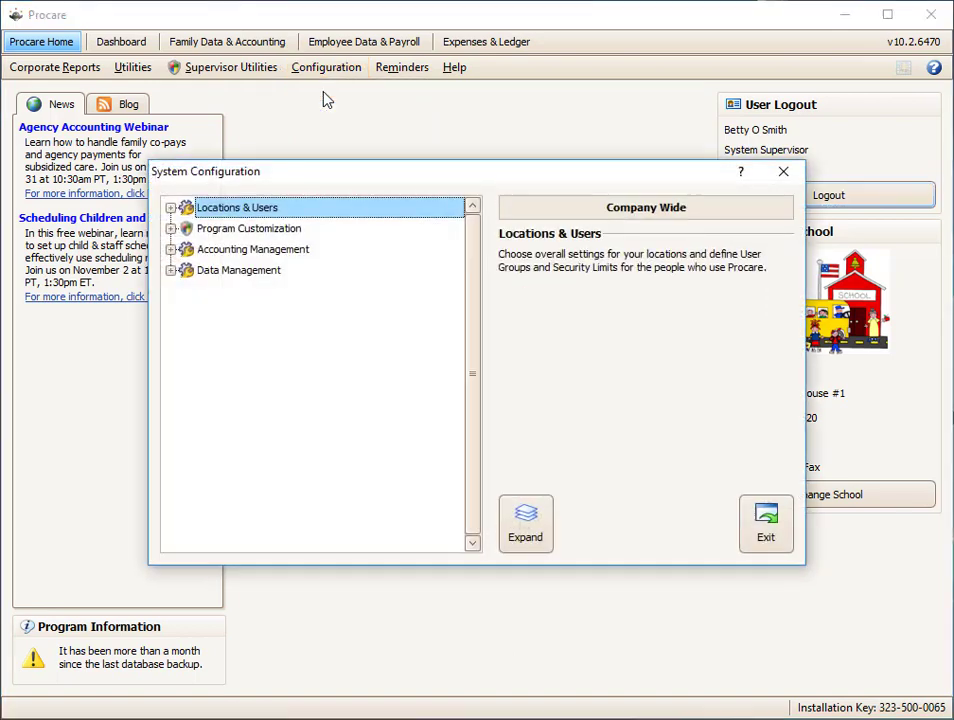
click(171, 208)
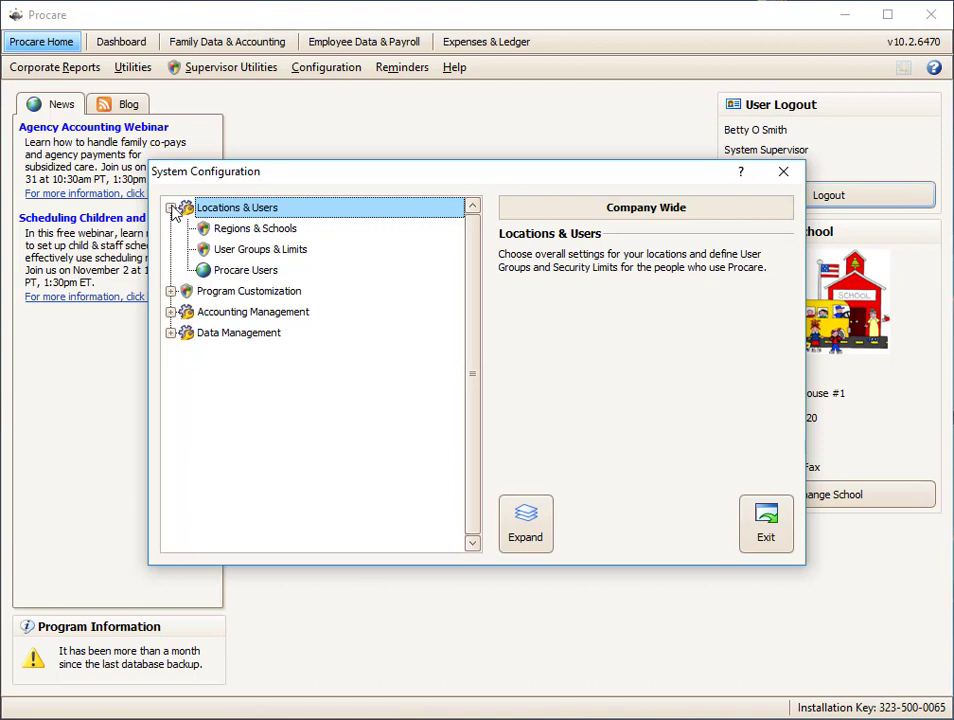
click(270, 230)
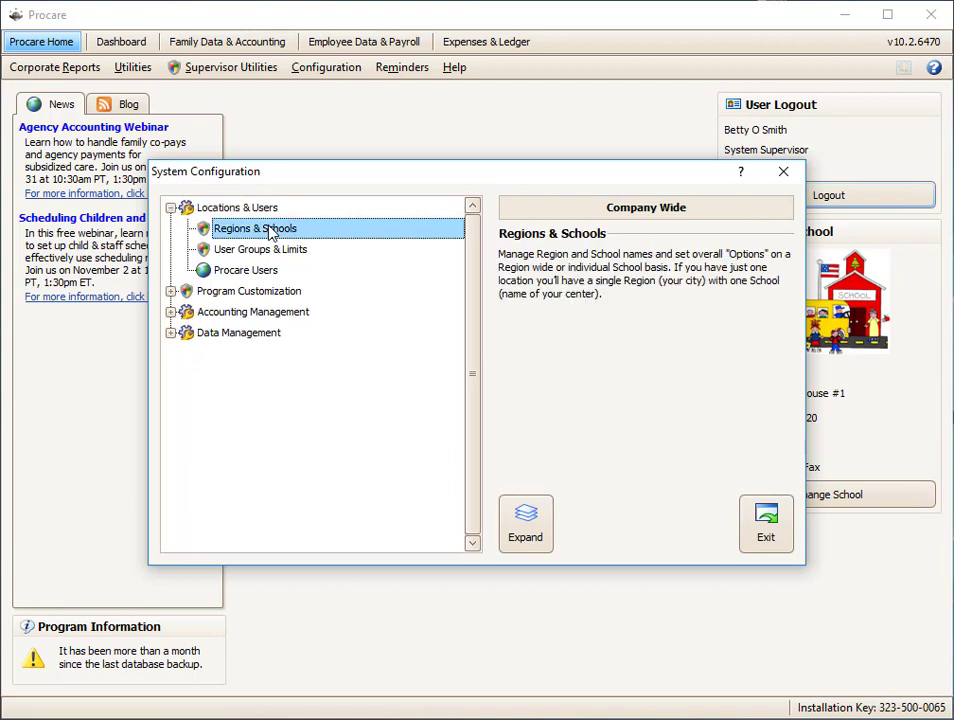
double_click(270, 230)
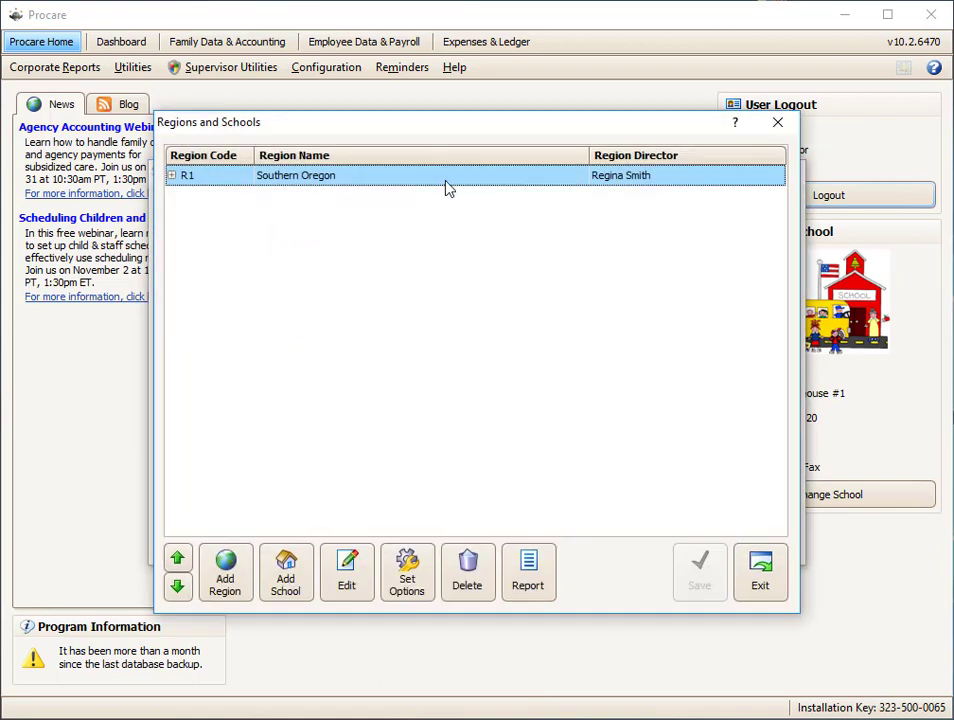
click(407, 572)
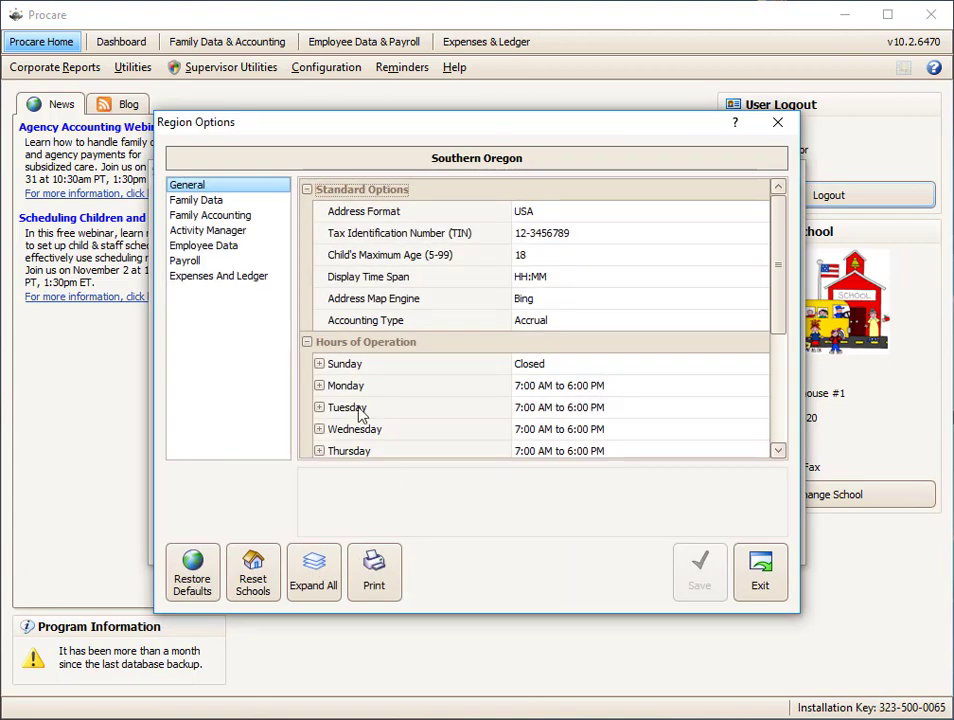
click(241, 219)
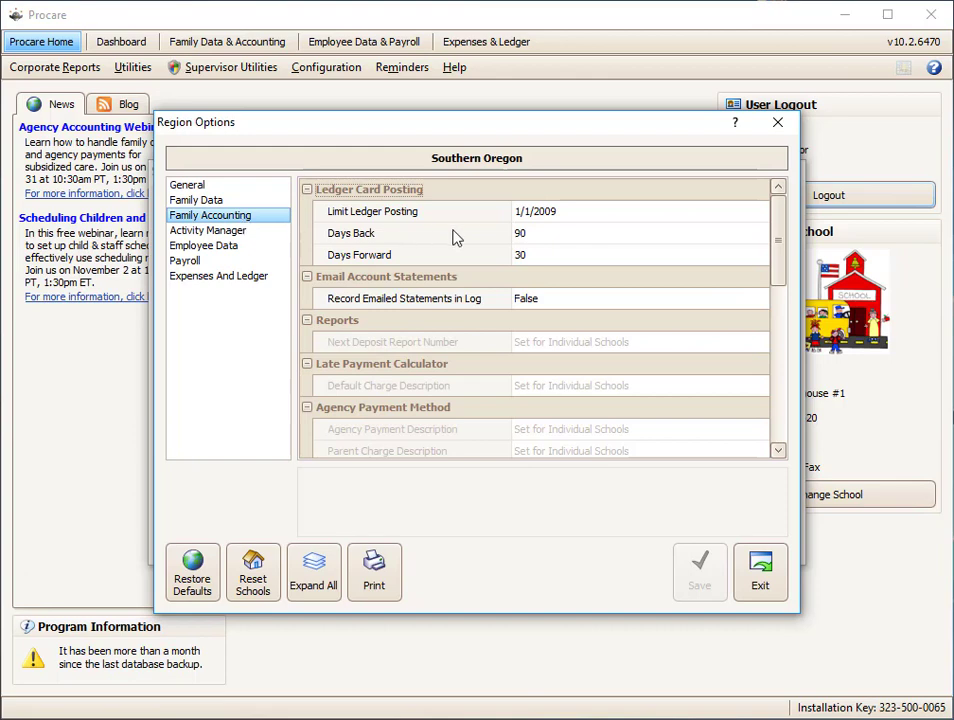
Set the region's ledger card posting limit to 365 days back, then save and return to the system configuration.
click(550, 236)
drag(549, 230, 499, 232)
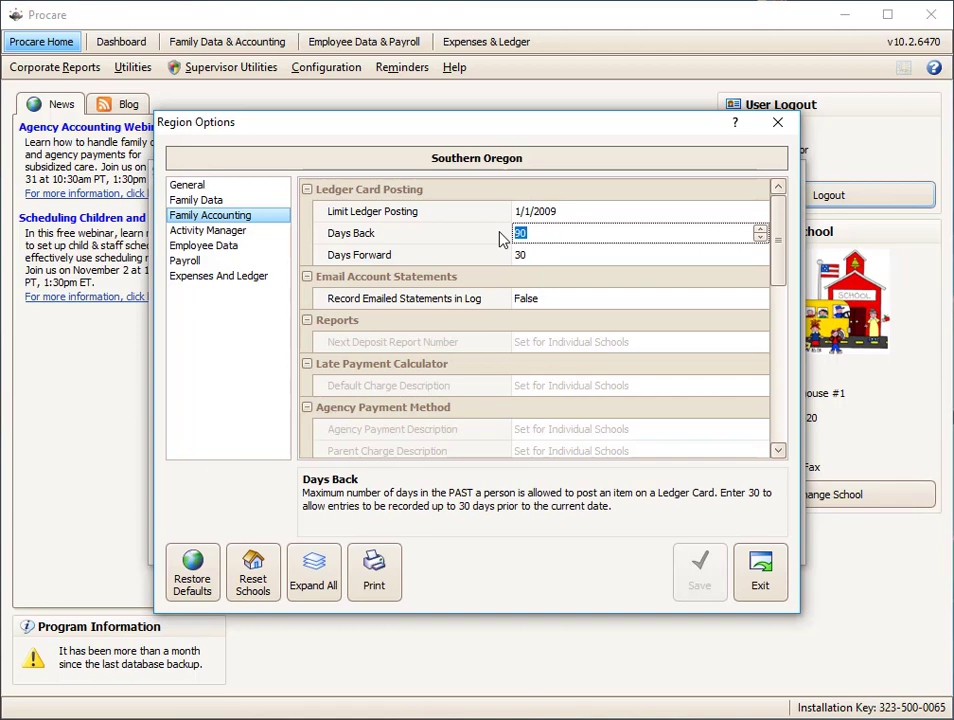
text(180)
drag(545, 234, 483, 237)
text(365)
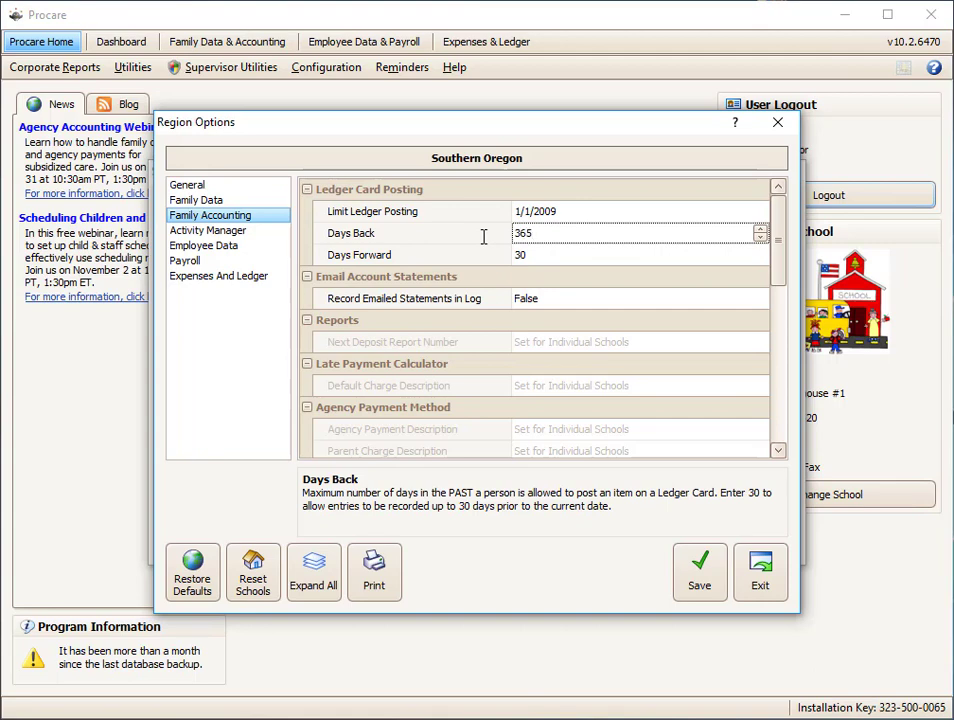
click(562, 256)
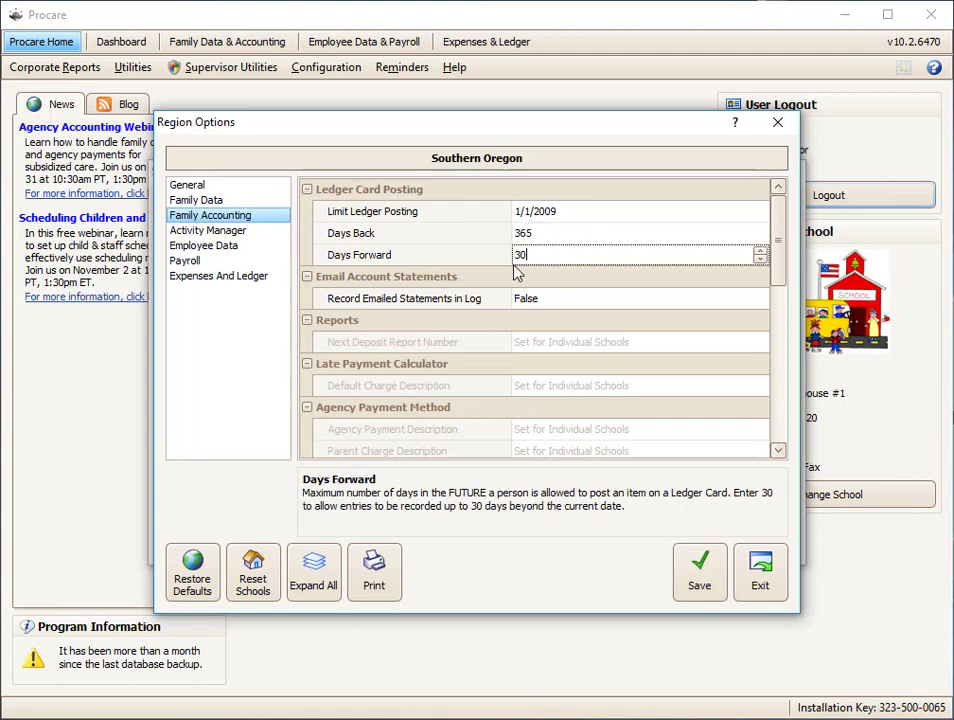
drag(532, 254, 479, 257)
click(700, 578)
click(760, 578)
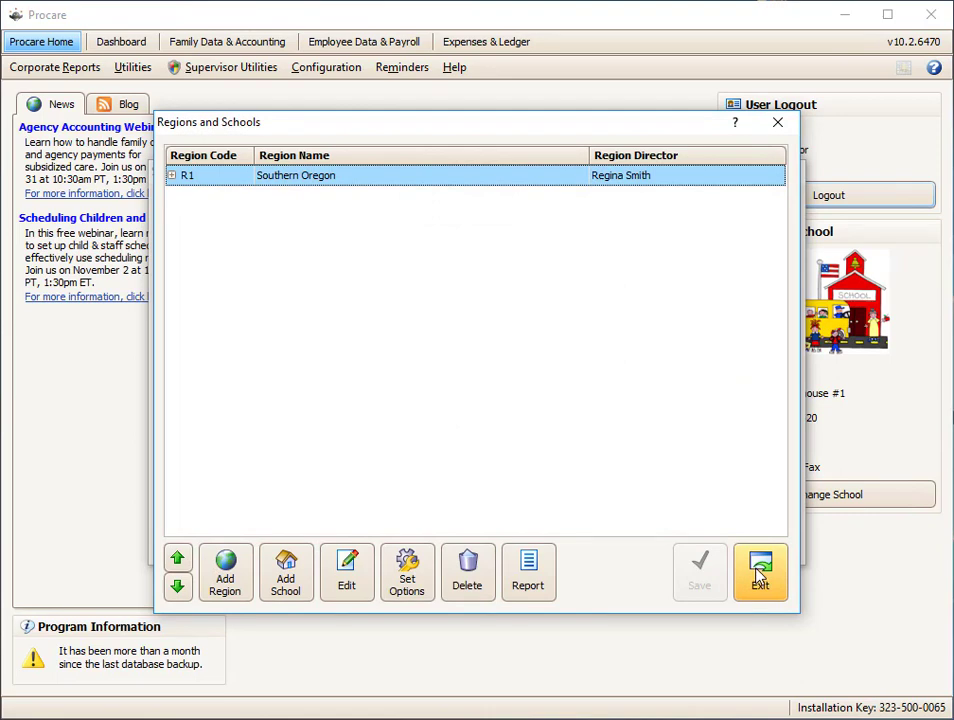
click(760, 572)
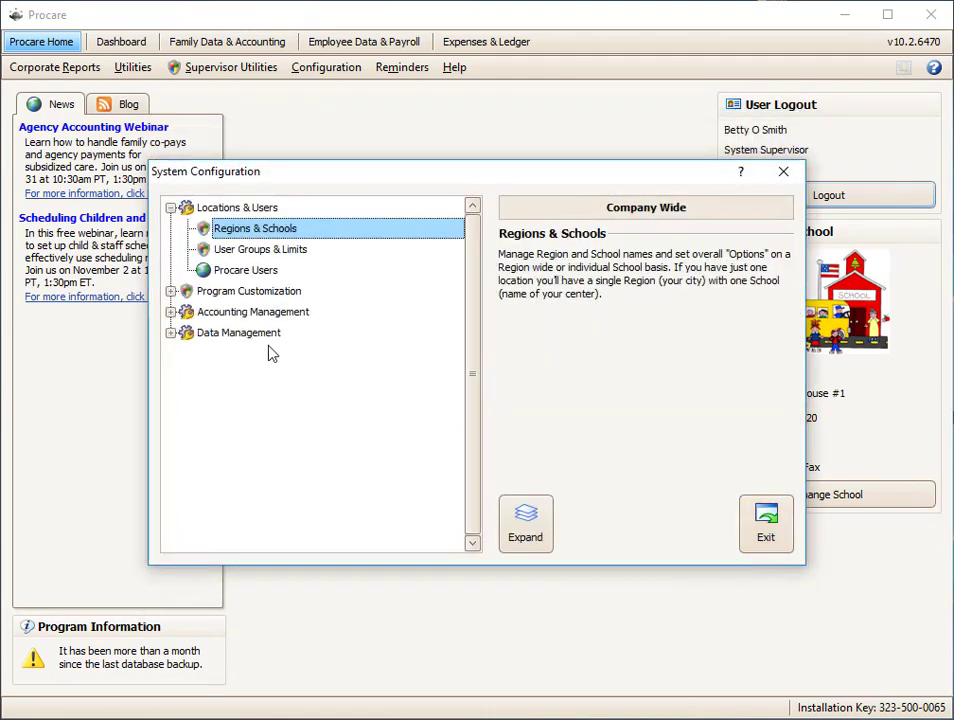
Examine the Revenue From Services accounts in the Chart of Accounts under Accounting Management, then close the chart.
click(171, 312)
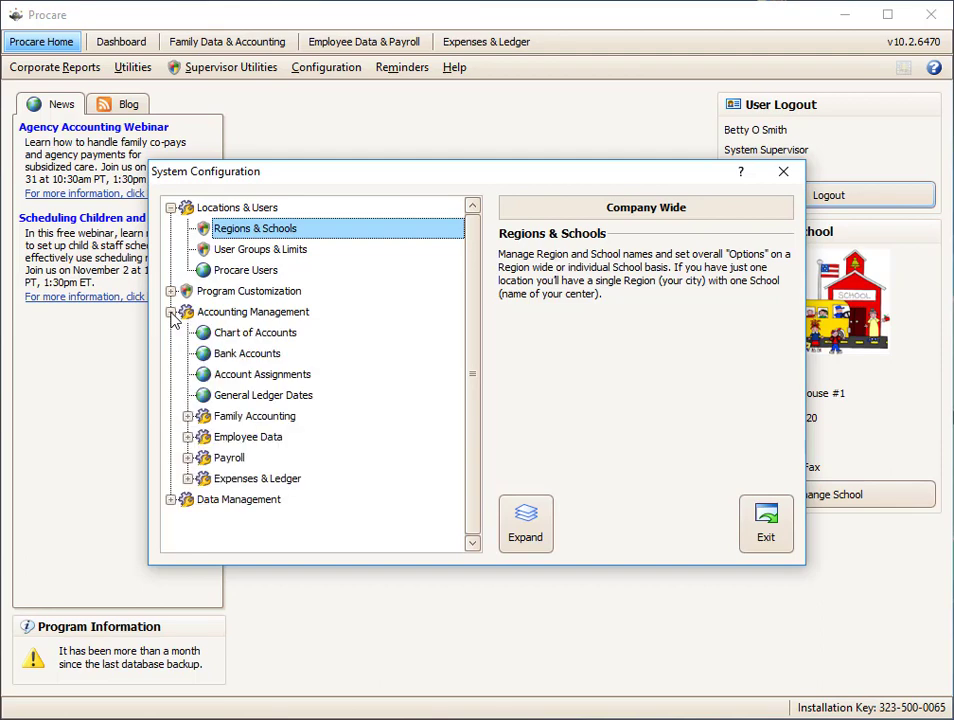
double_click(233, 334)
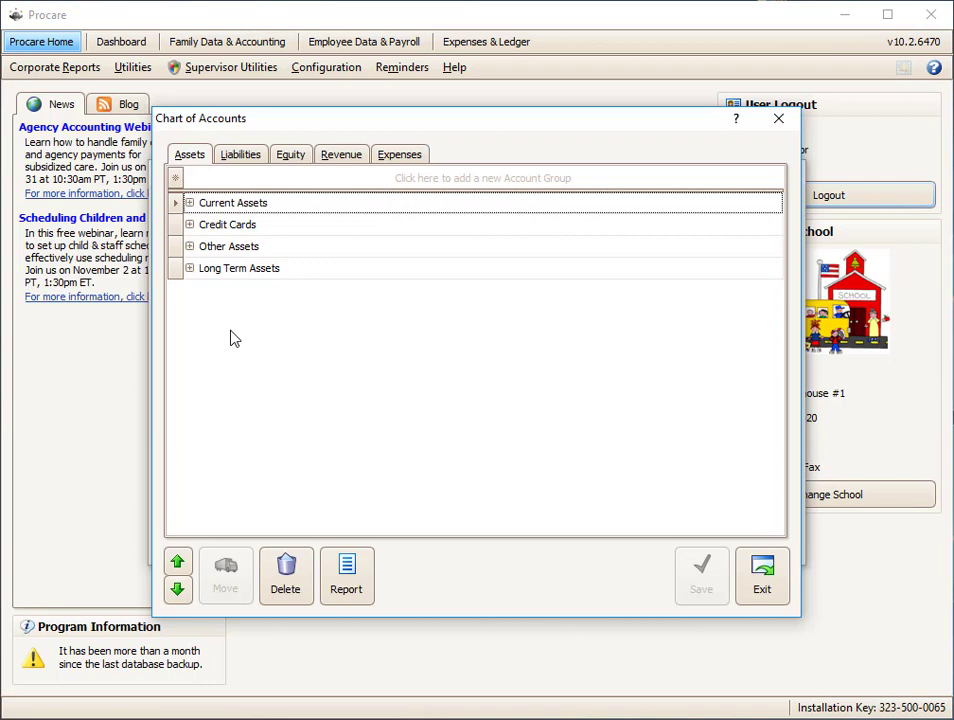
click(343, 155)
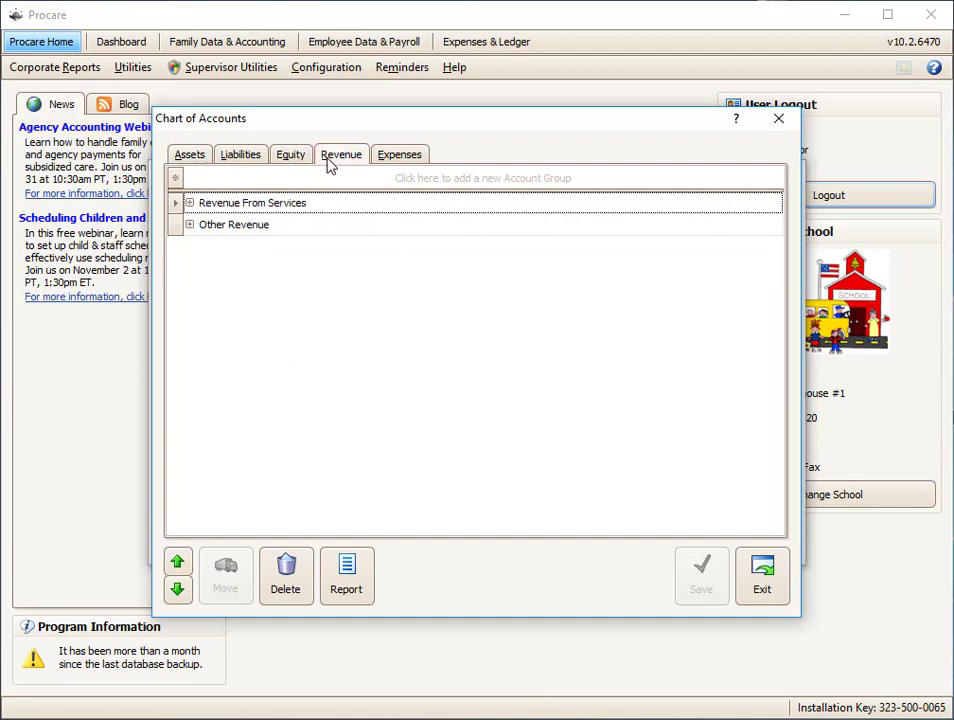
click(190, 203)
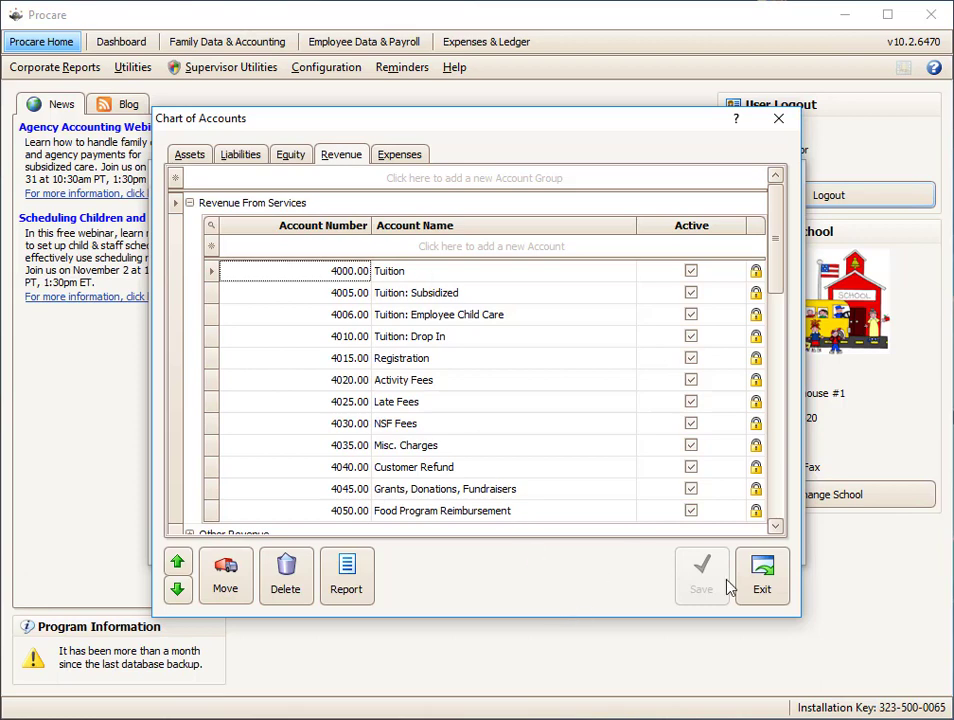
click(757, 578)
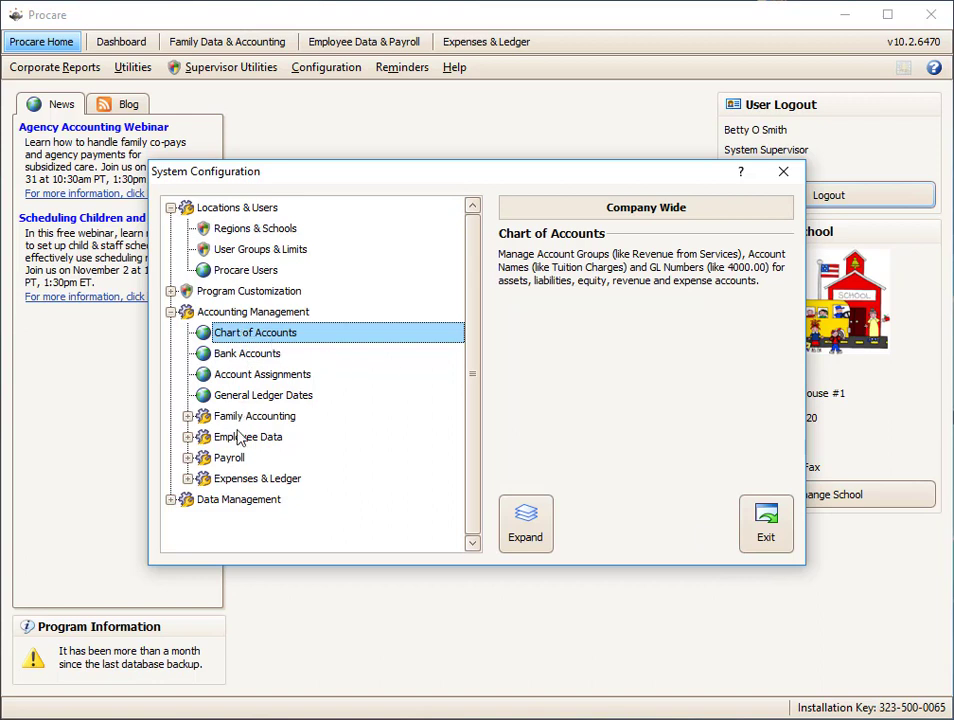
Open the Charge / Credit Descriptions under Family Accounting and review the tuition charge and other charge lists.
click(189, 417)
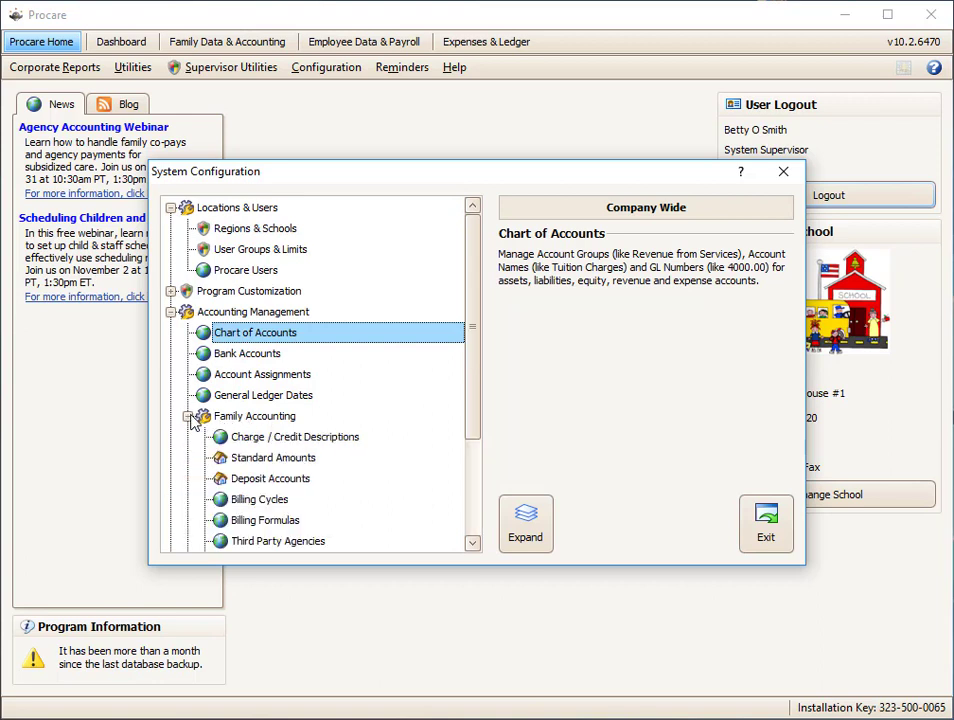
double_click(277, 440)
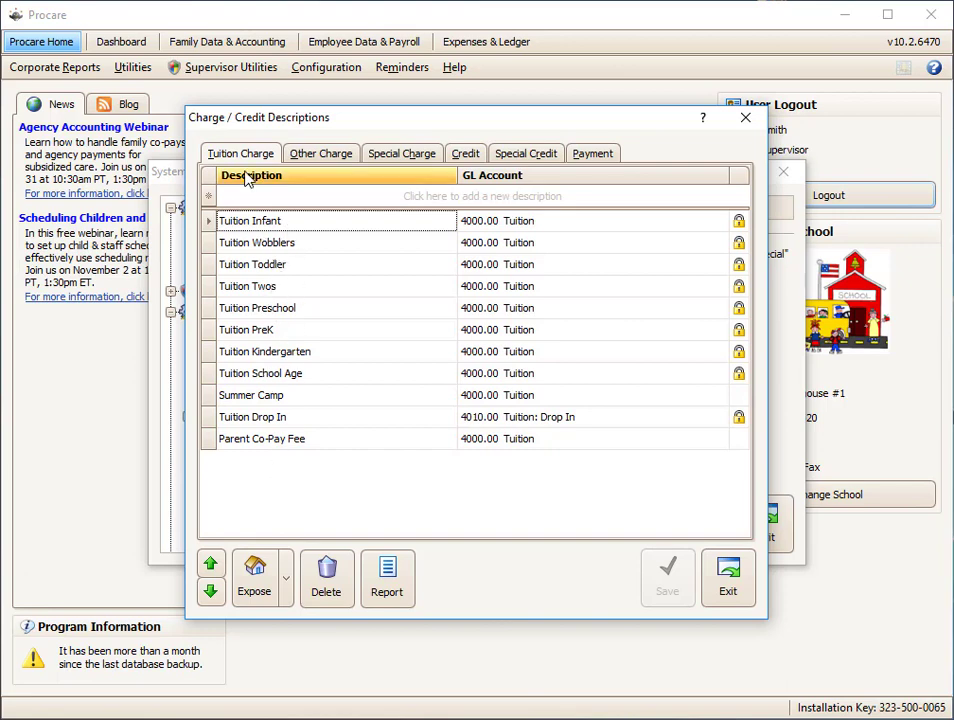
click(319, 153)
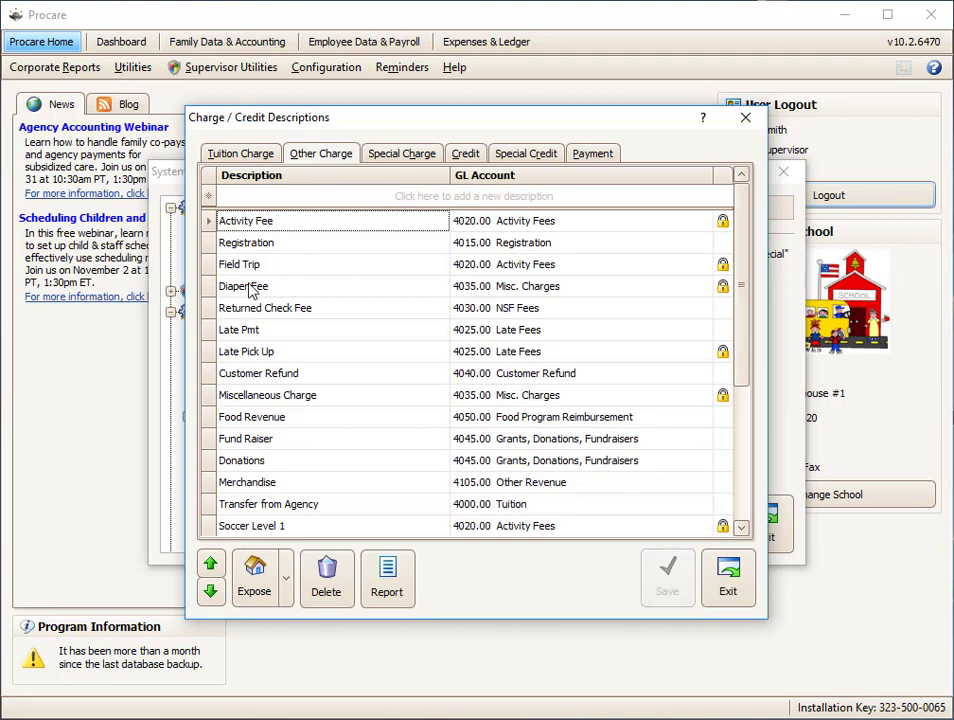
click(259, 158)
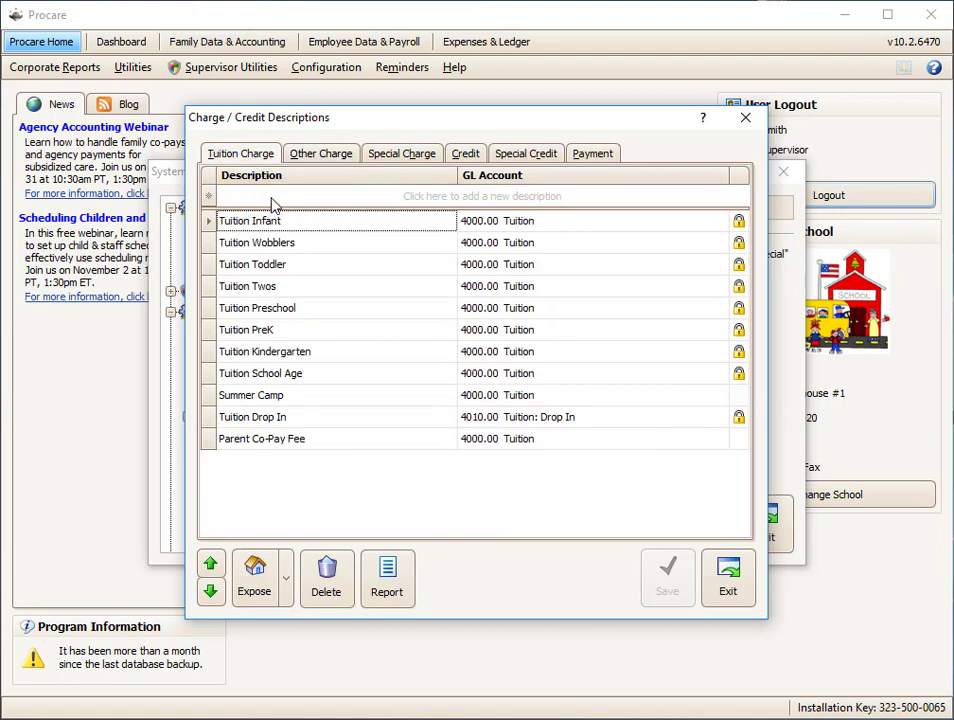
Add a tuition charge description named Green Room, assigned to GL account 4000.00 Tuition.
click(272, 198)
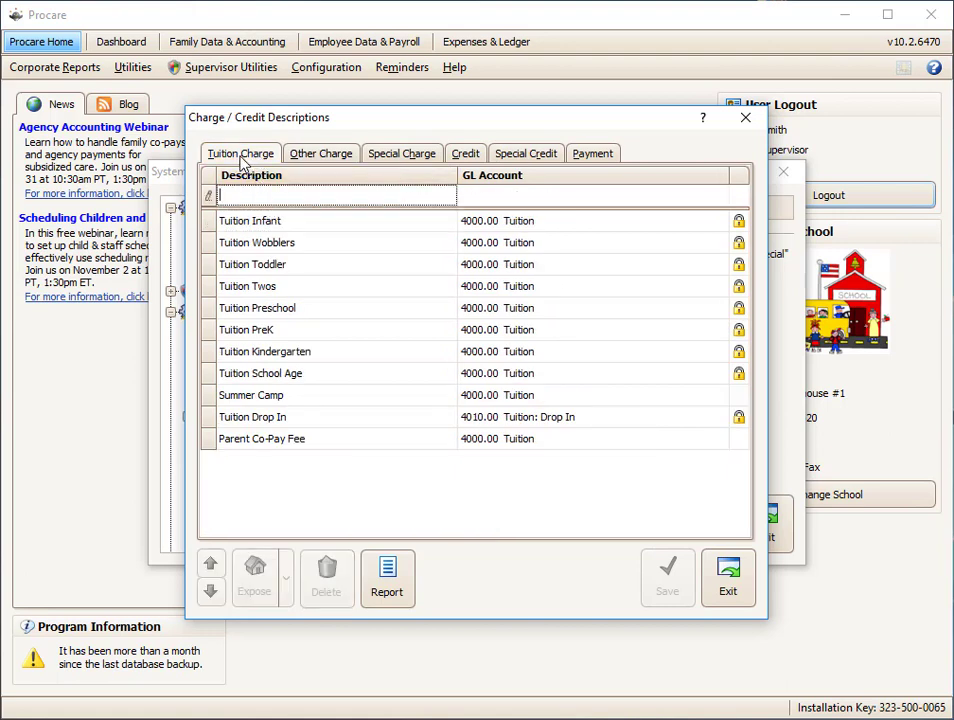
text(G)
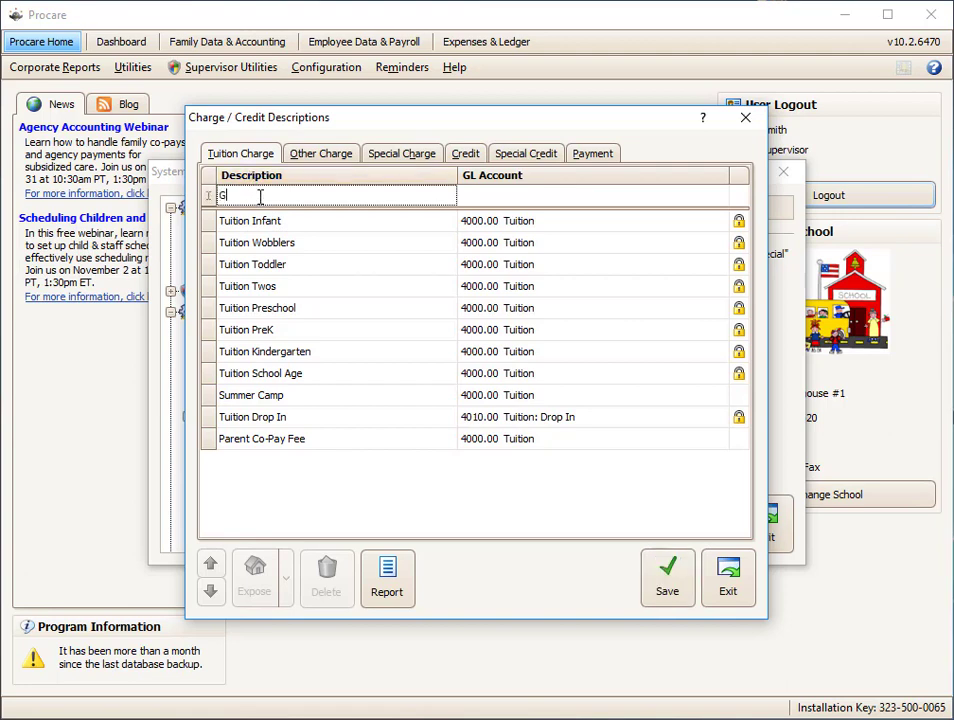
text(reen Room)
key(Tab)
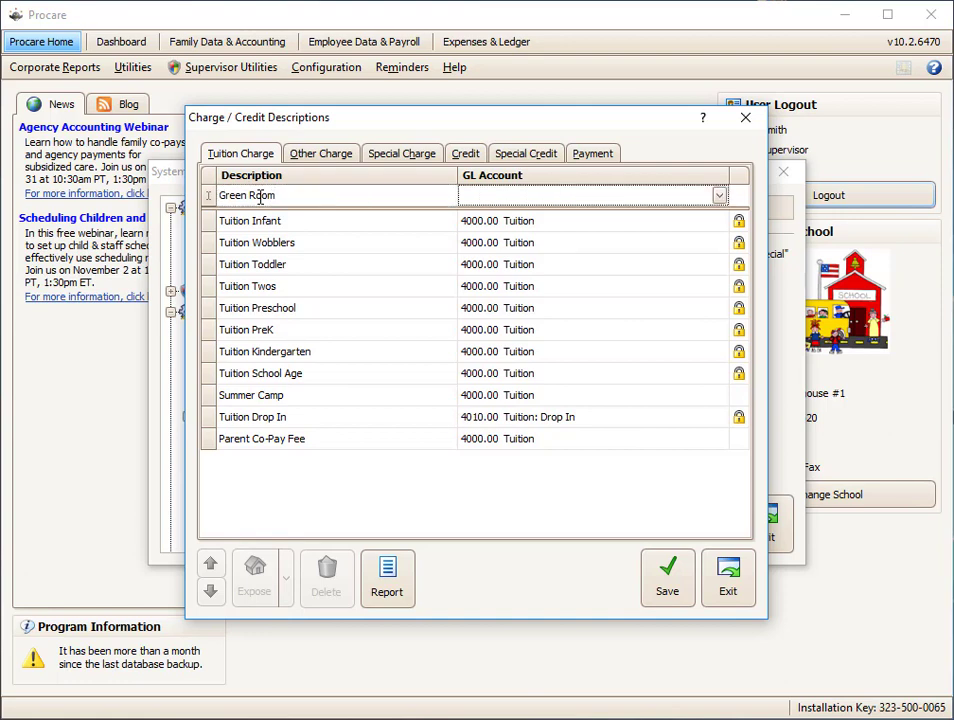
click(497, 199)
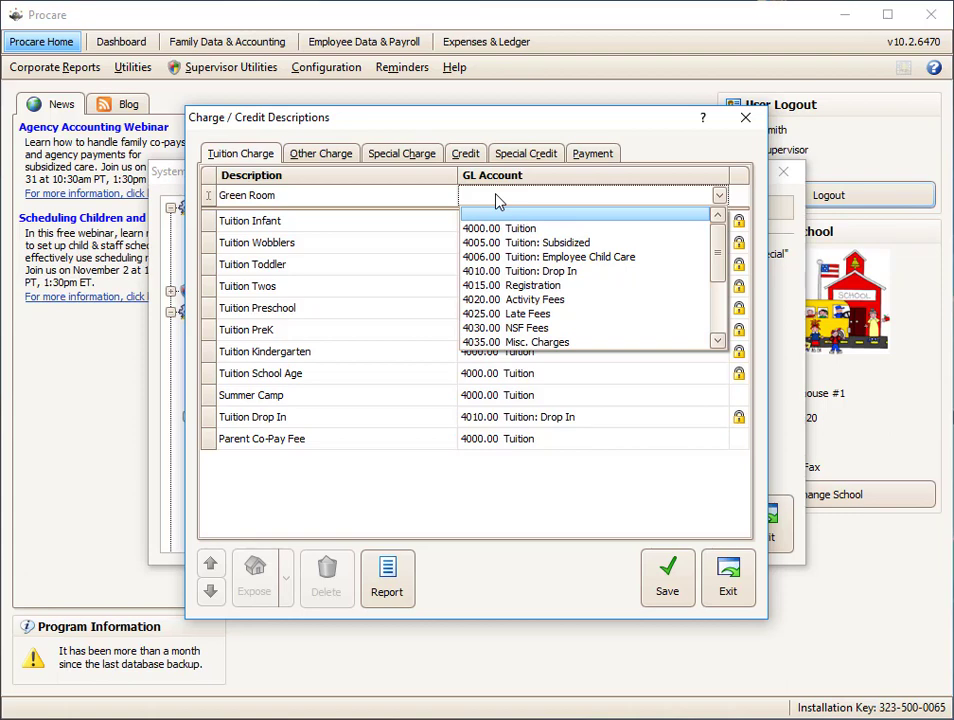
click(502, 229)
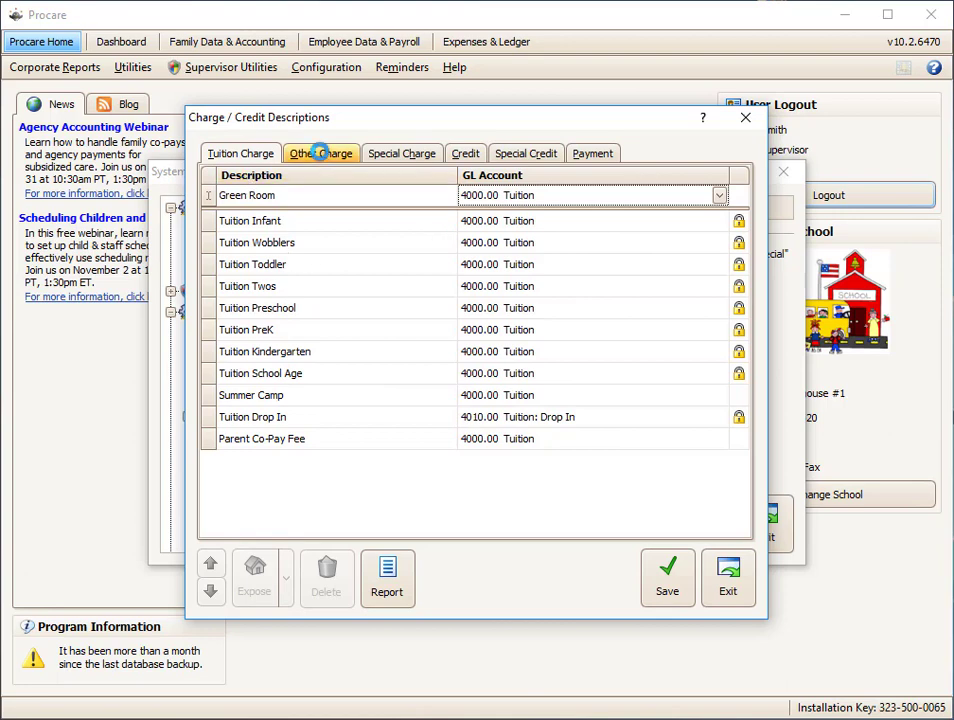
click(320, 152)
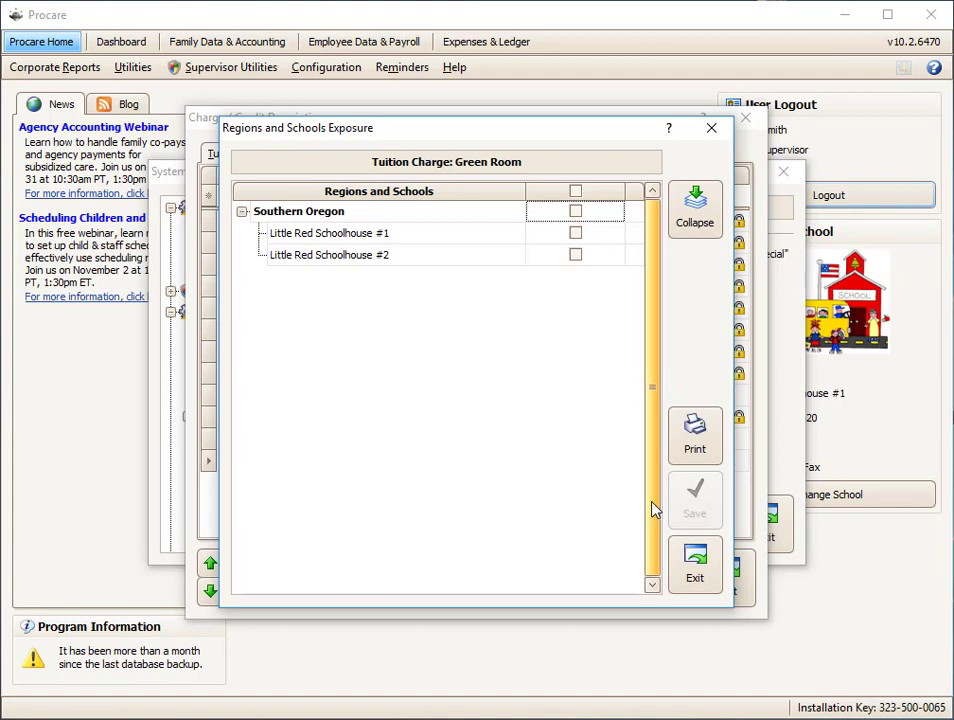
Expose the Green Room tuition charge to Little Red Schoolhouse #1 only and save the exposure.
click(576, 191)
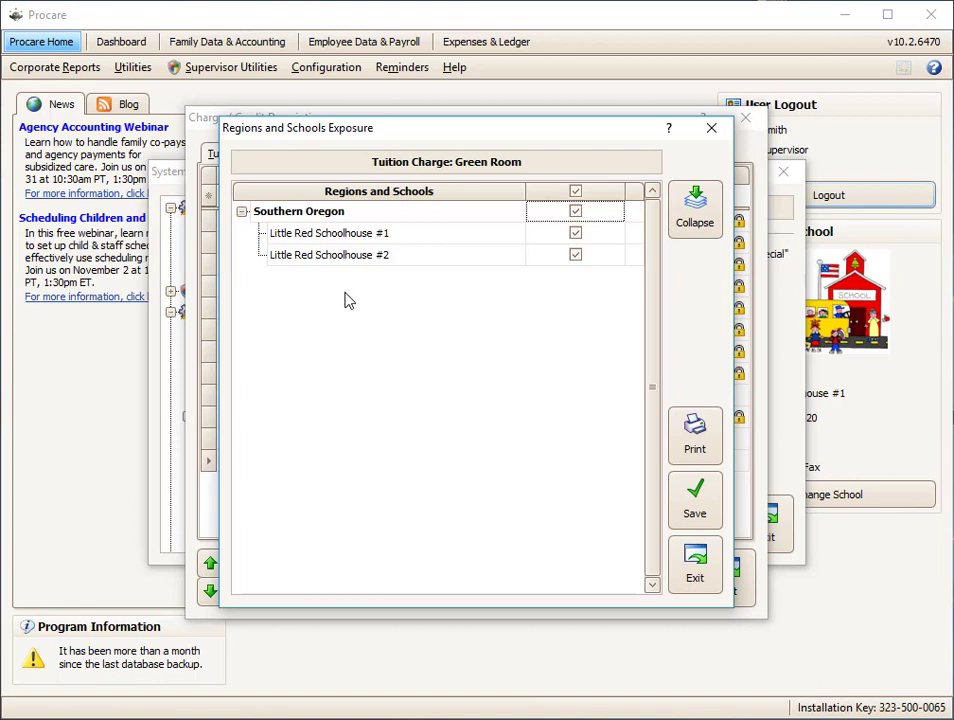
click(576, 256)
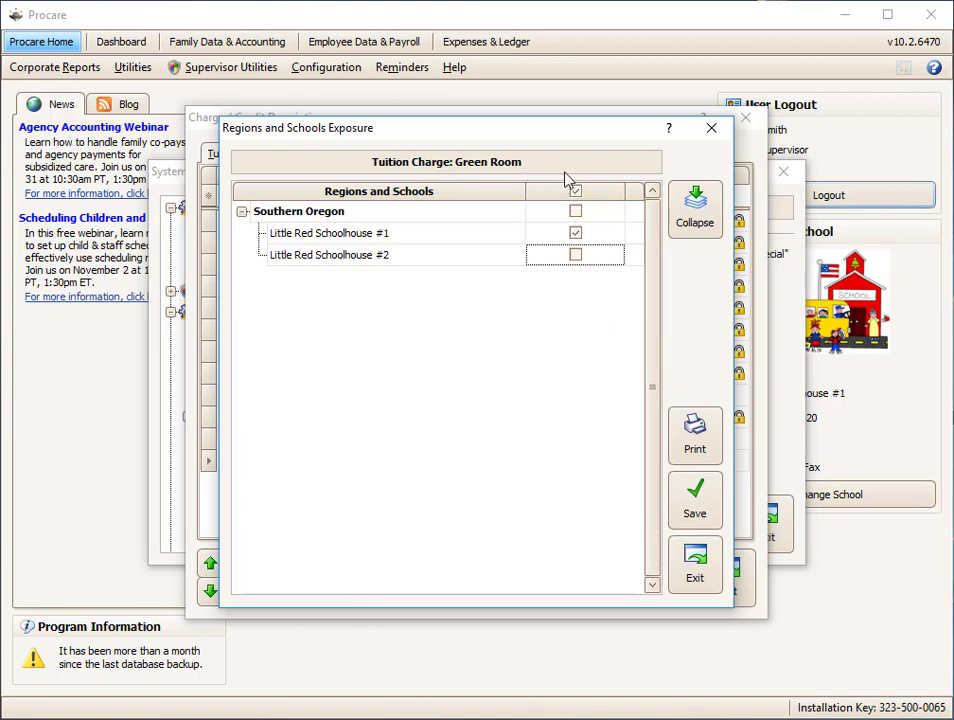
click(700, 507)
click(697, 566)
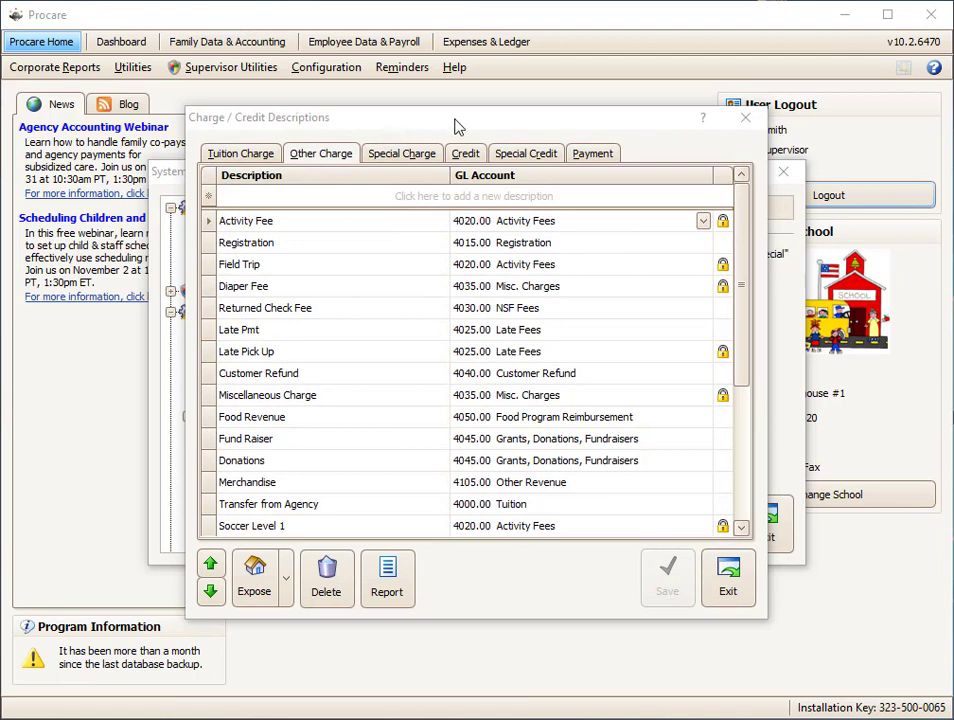
Review the credit, payment and special charge descriptions and their assigned GL accounts.
click(465, 154)
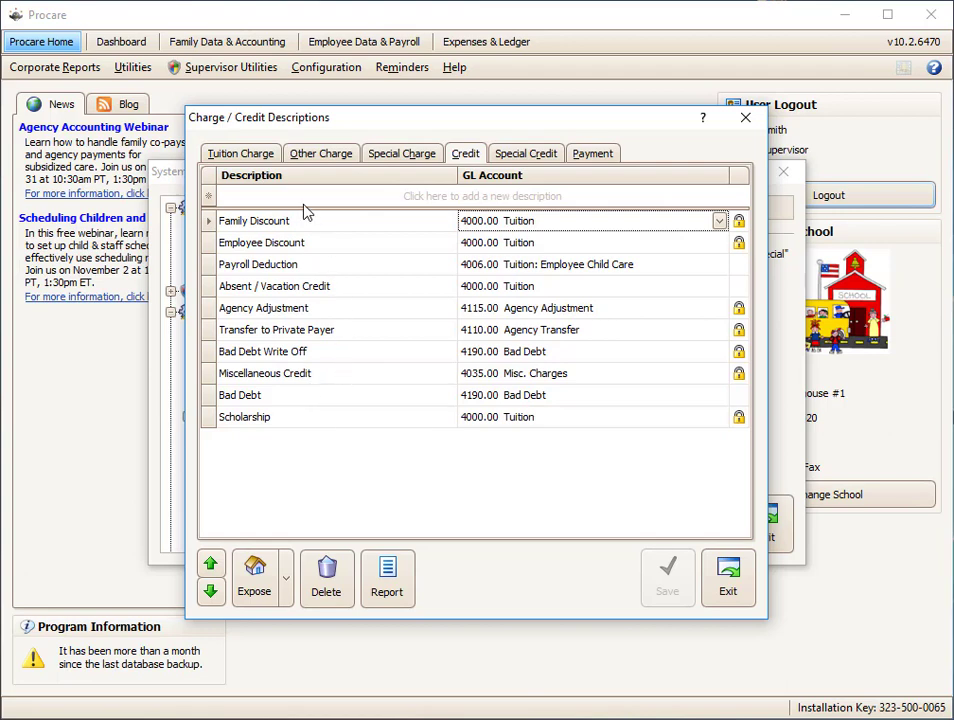
click(375, 197)
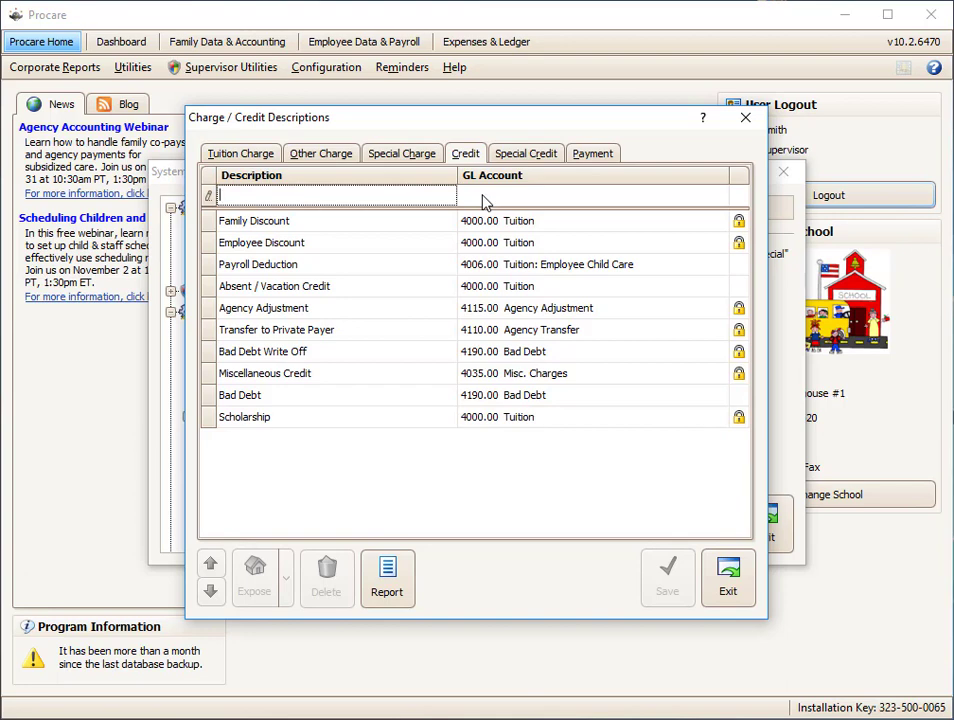
click(591, 155)
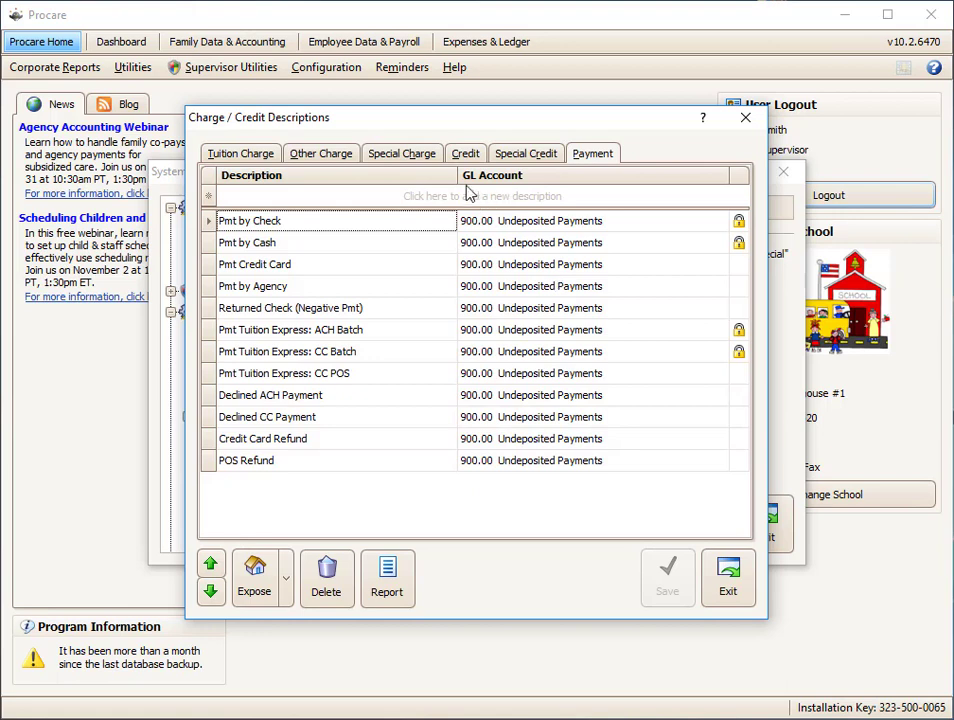
click(418, 158)
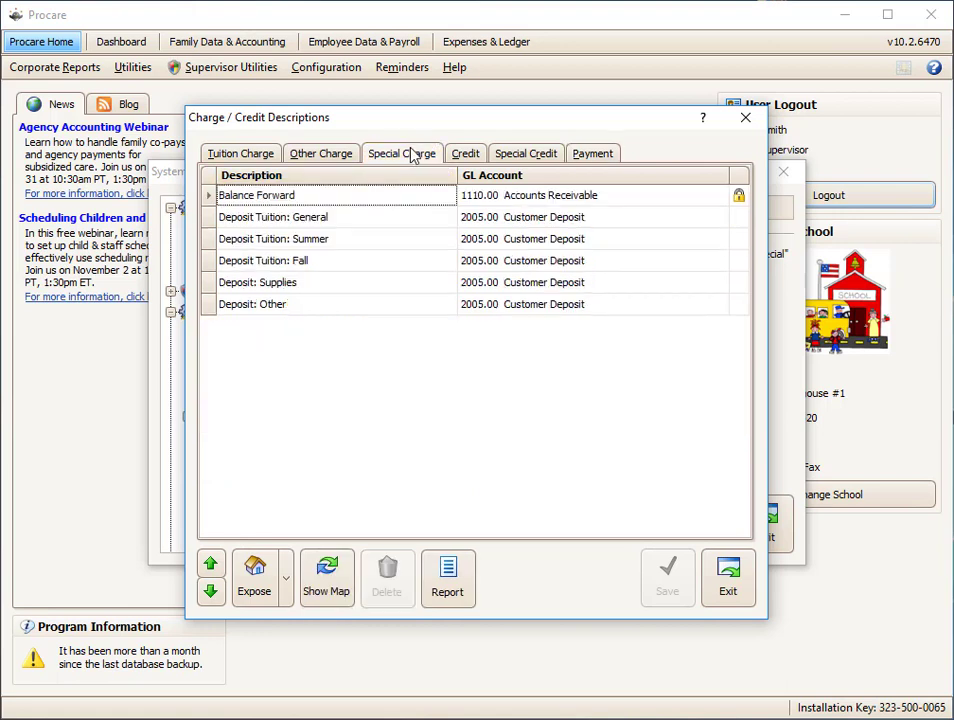
Compare the special charge and special credit descriptions, view the Special Deposits & Credits Map, and close the descriptions.
click(524, 156)
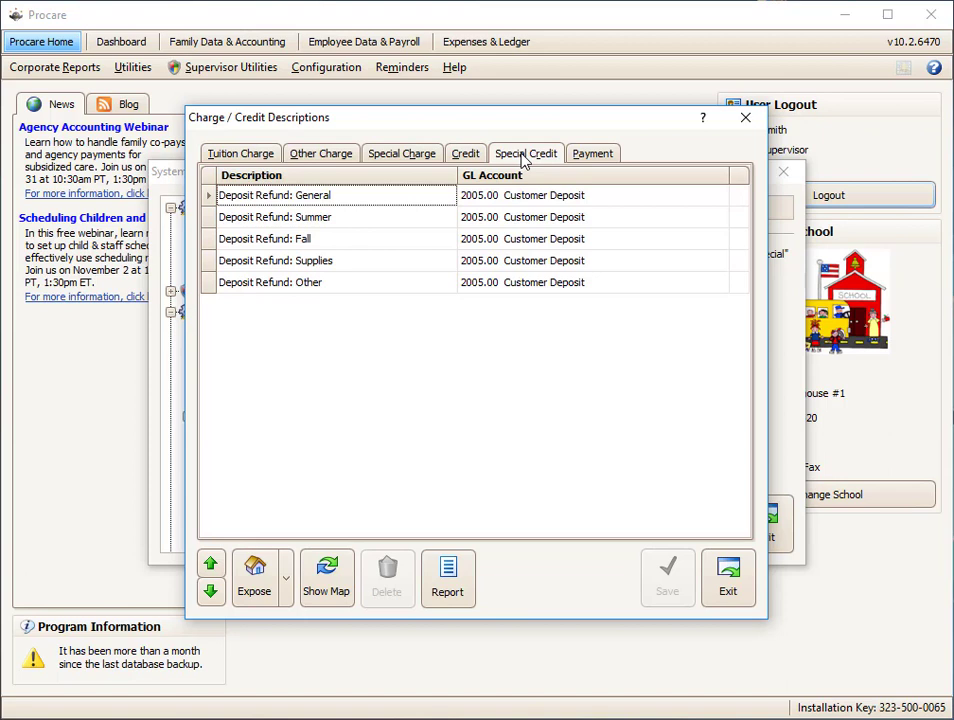
click(410, 158)
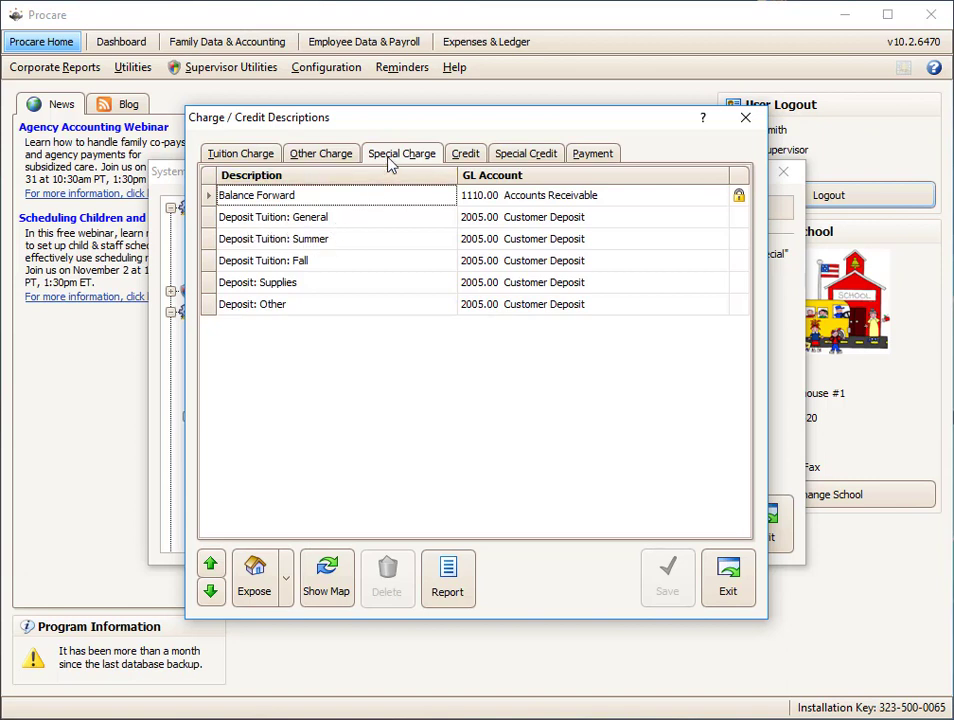
click(522, 155)
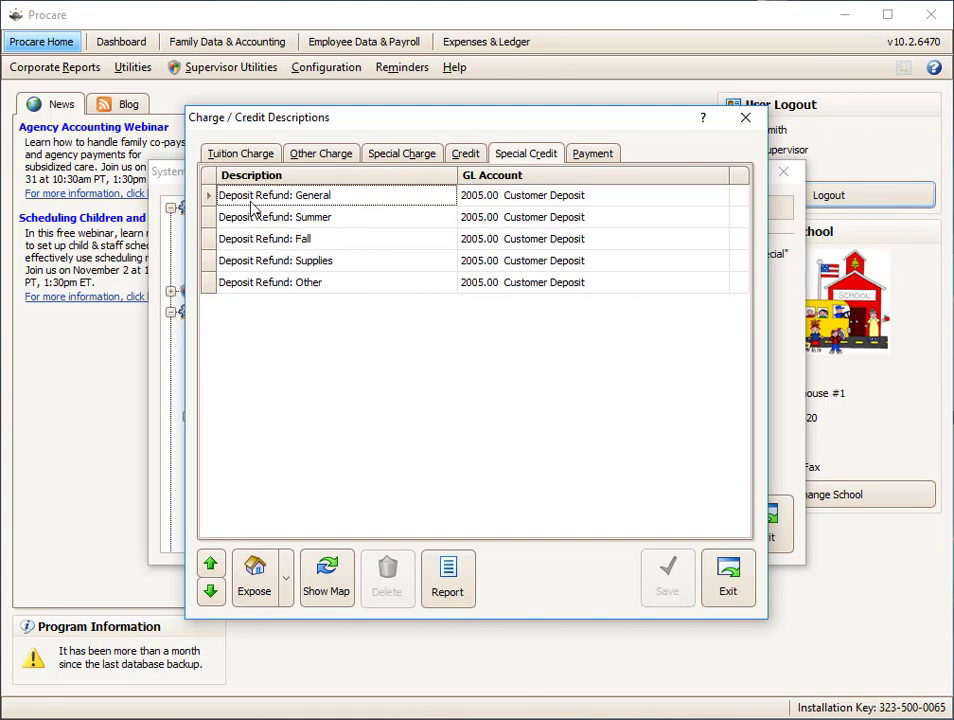
click(328, 586)
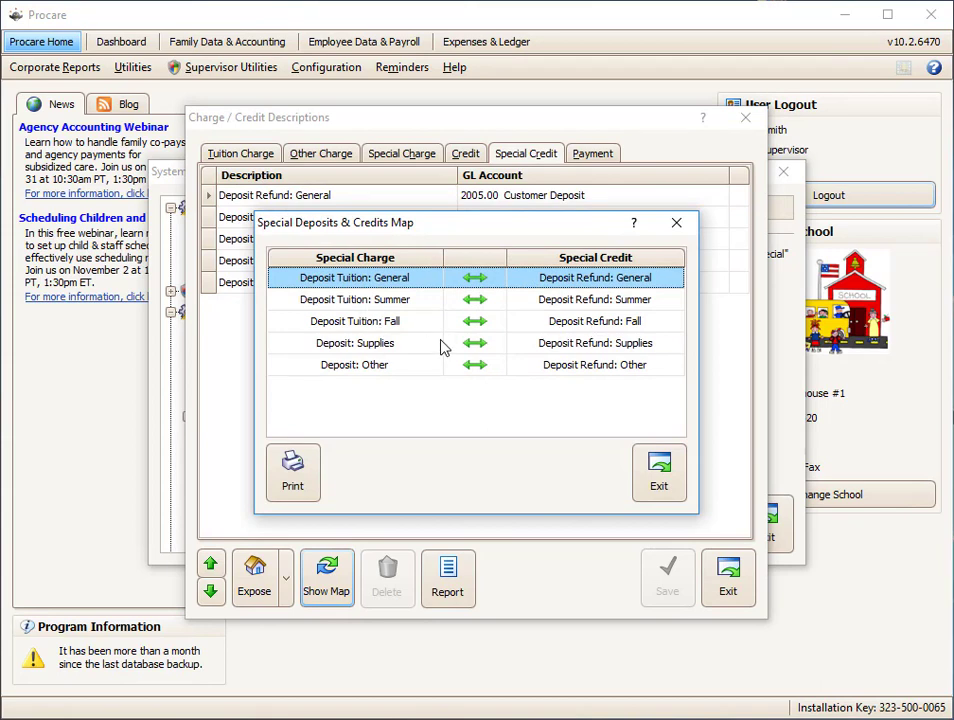
click(658, 480)
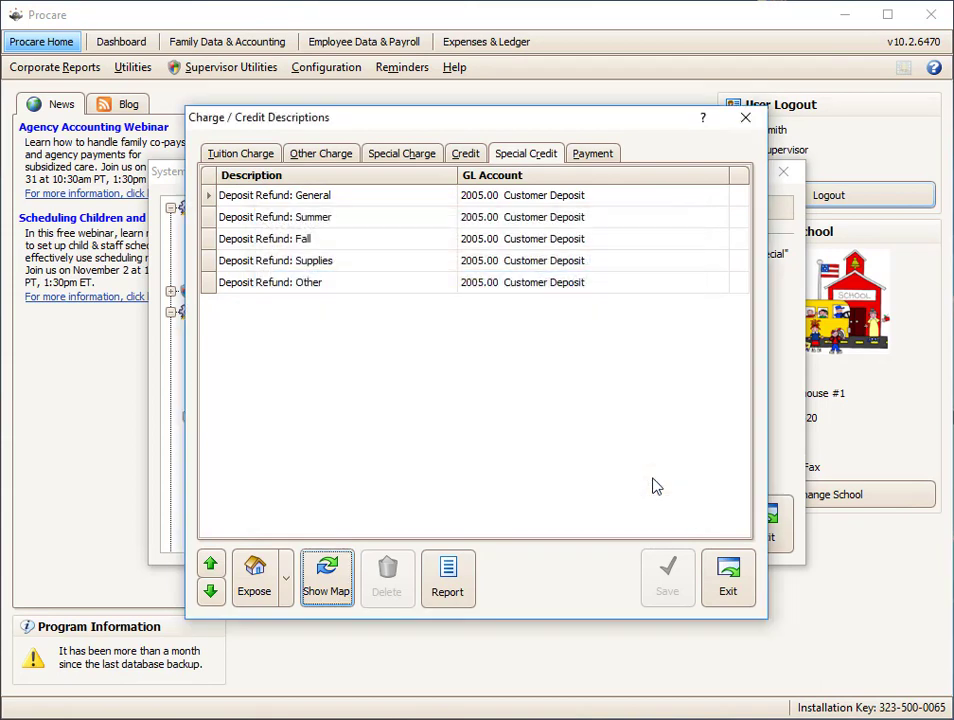
click(730, 580)
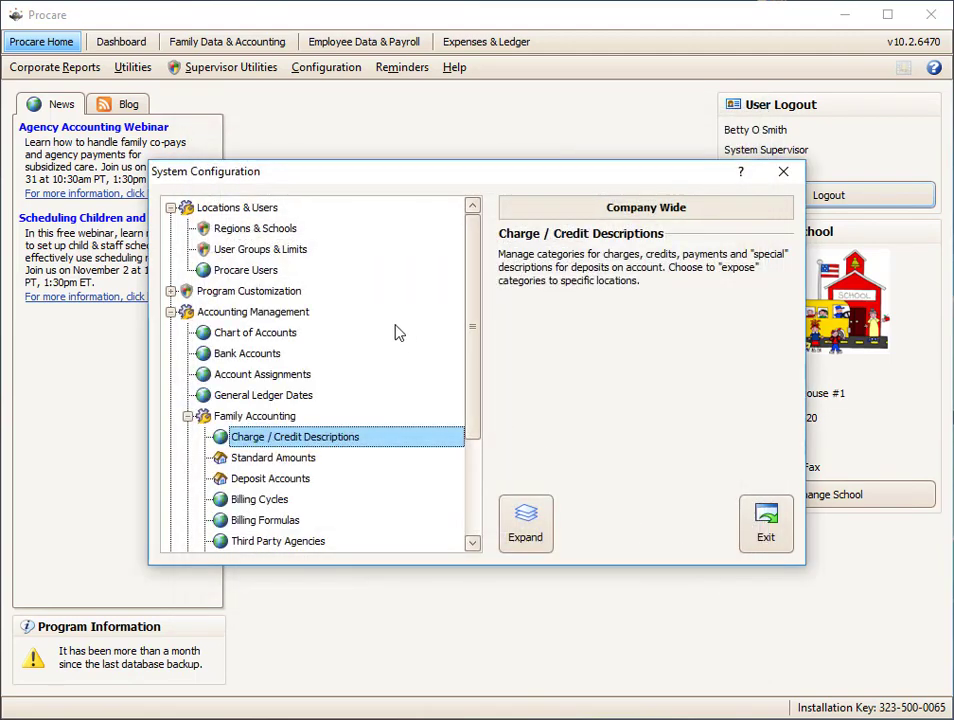
Reopen the Charge / Credit Descriptions, review the credit and payment descriptions, and close the window.
double_click(279, 437)
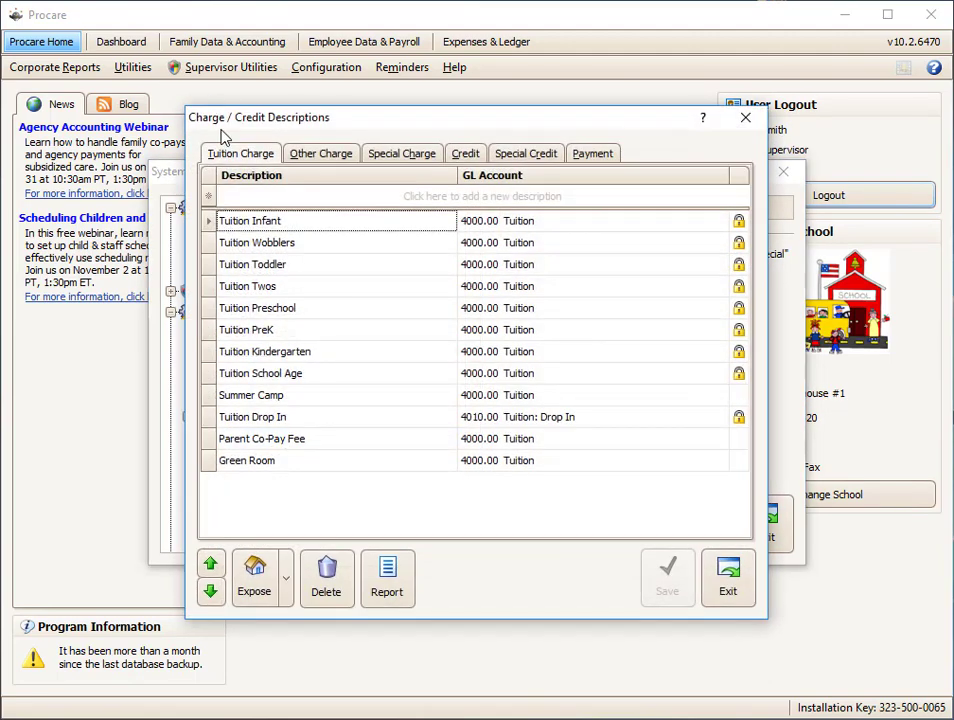
click(466, 155)
click(591, 156)
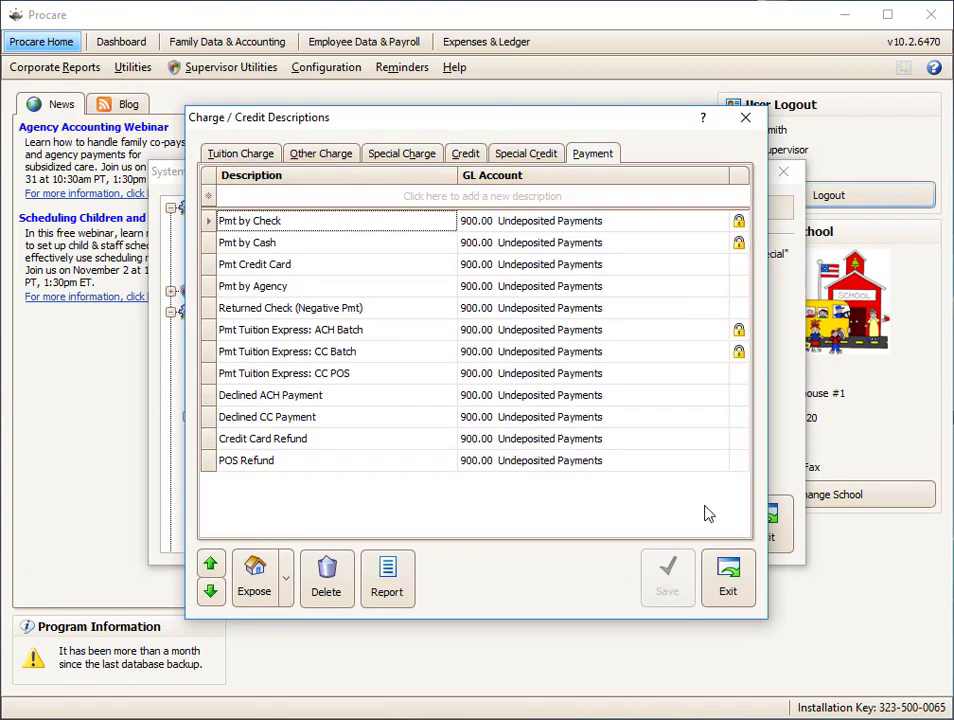
click(724, 590)
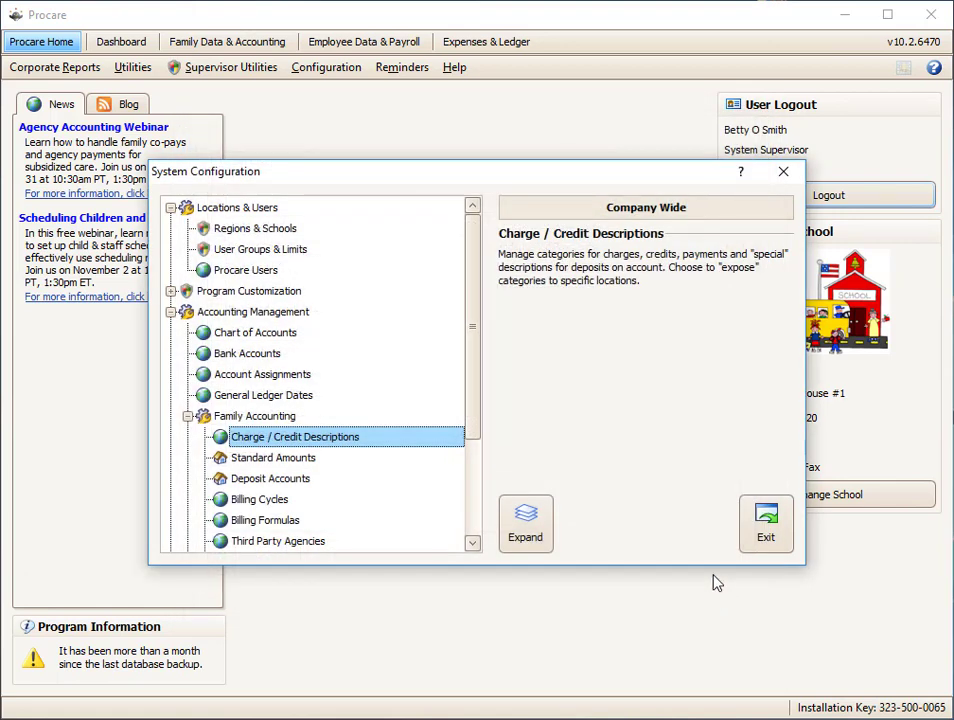
In Standard Amounts for Little Red Schoolhouse #1, set Tuition Infant to 158.00 and Tuition Wobblers to 133.00, and save.
double_click(262, 460)
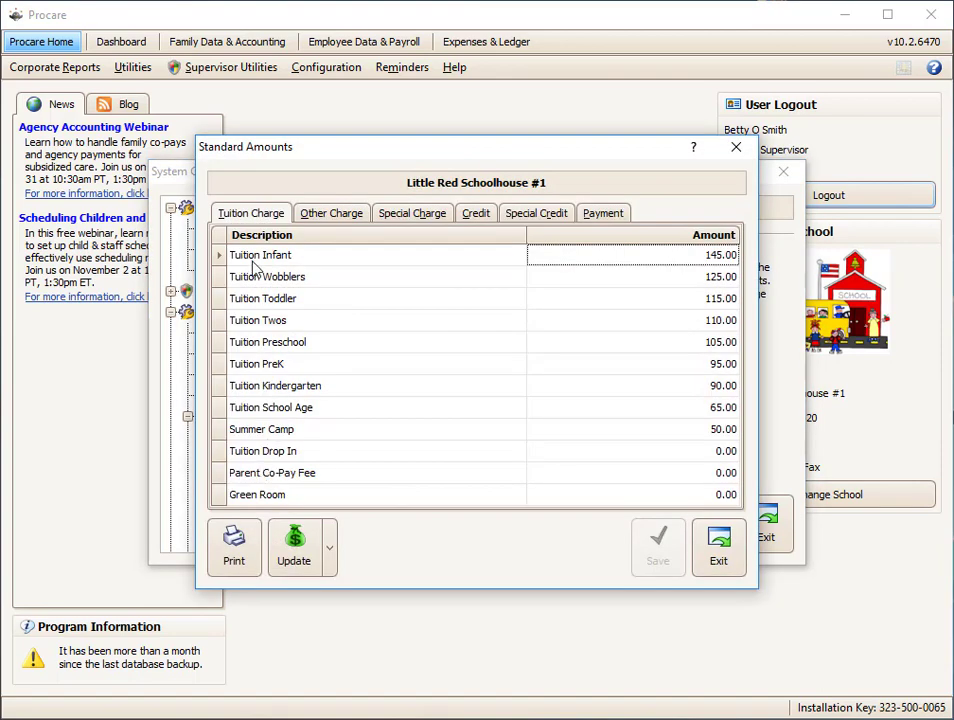
drag(661, 253, 751, 257)
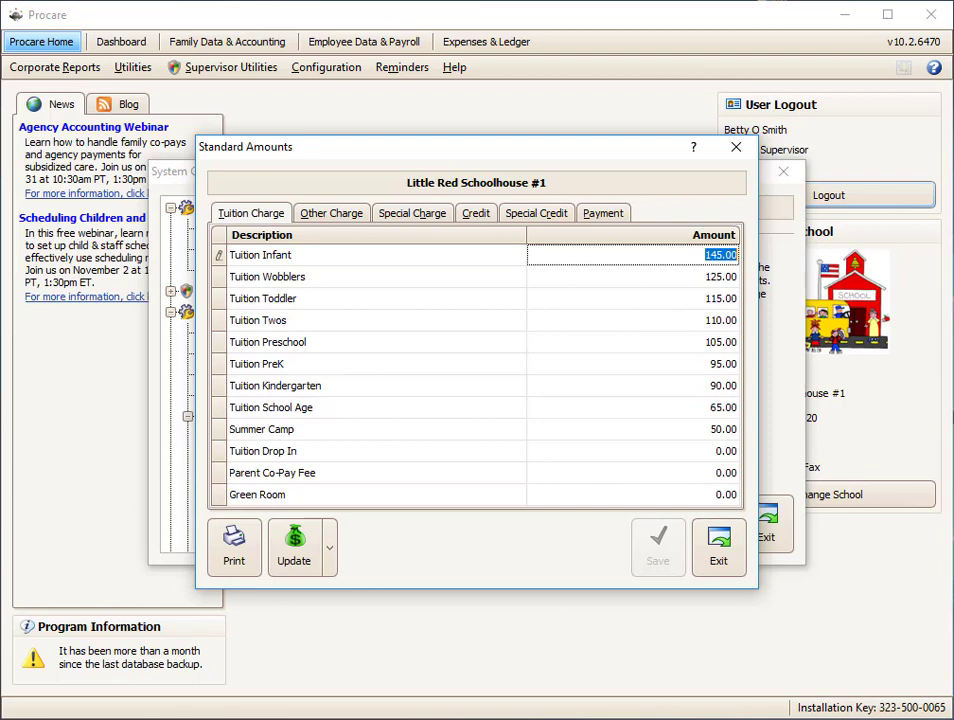
text(158)
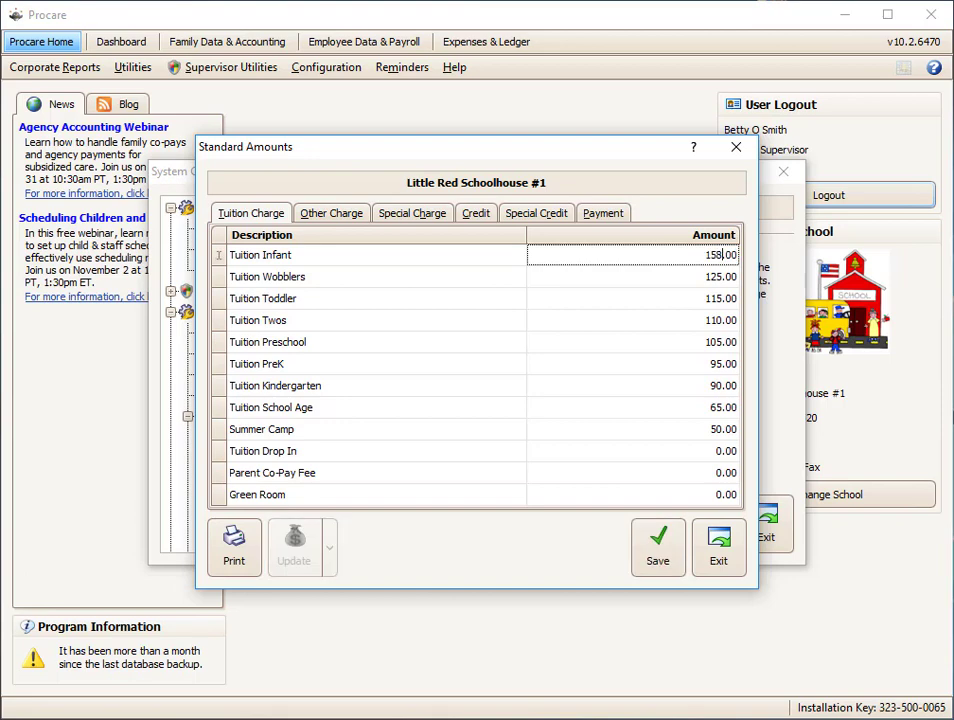
key(Return)
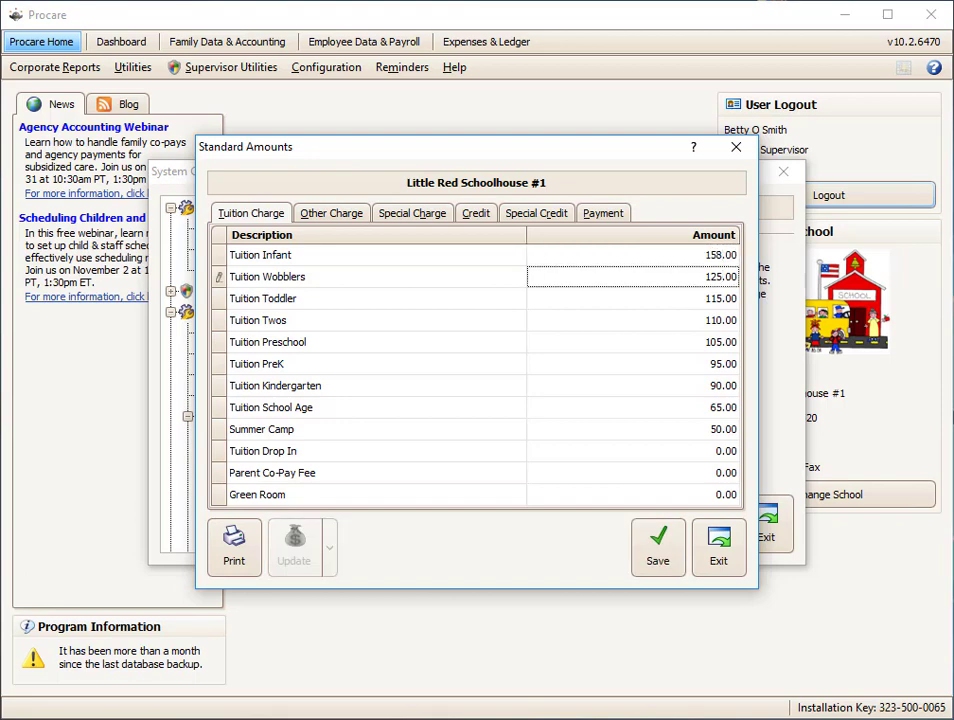
double_click(679, 275)
text(133)
click(668, 561)
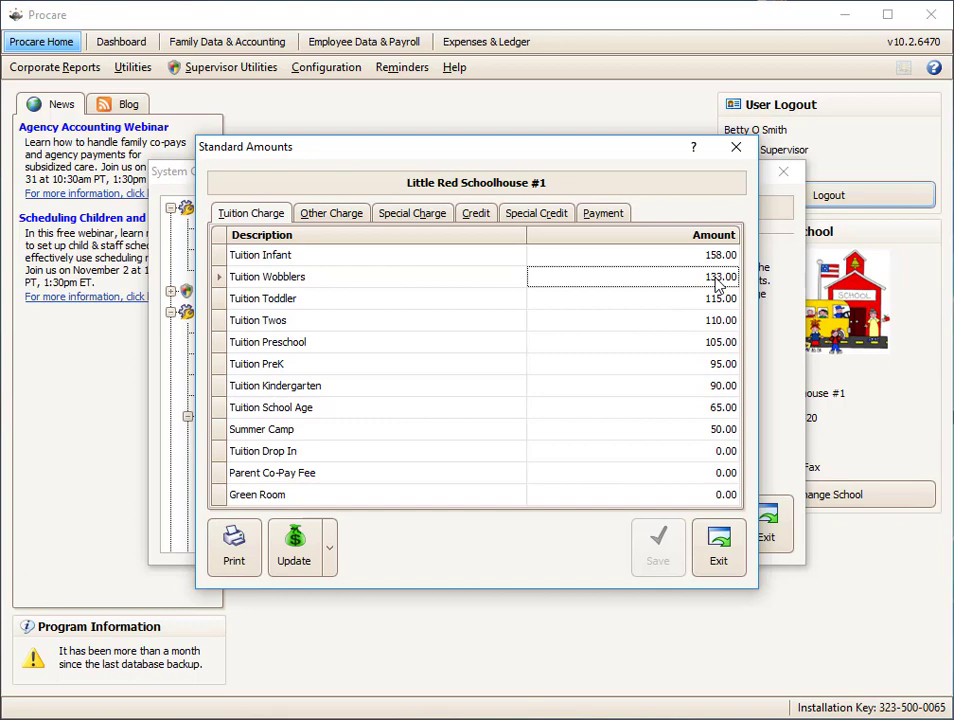
Update all Tuition Charge child billing boxes to the specified standard amounts and close Standard Amounts.
click(330, 552)
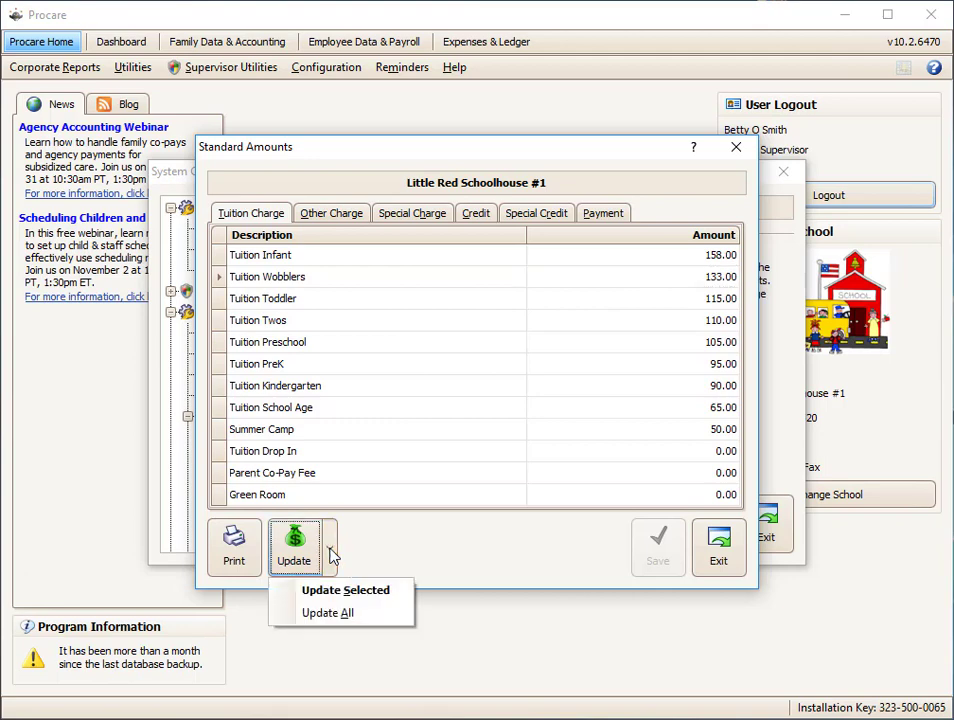
click(340, 615)
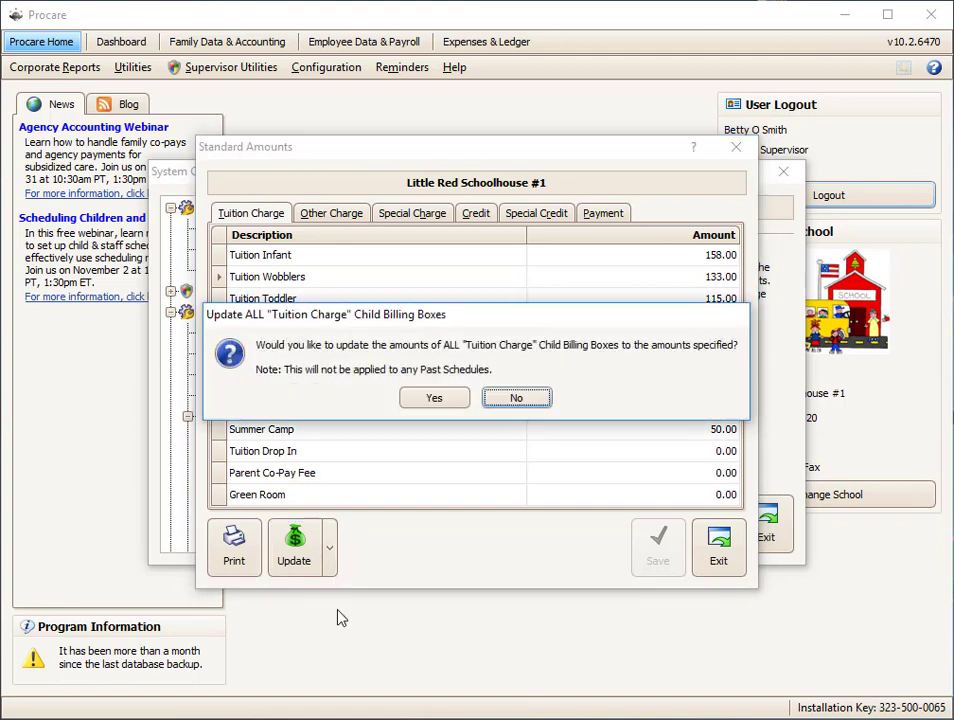
click(437, 397)
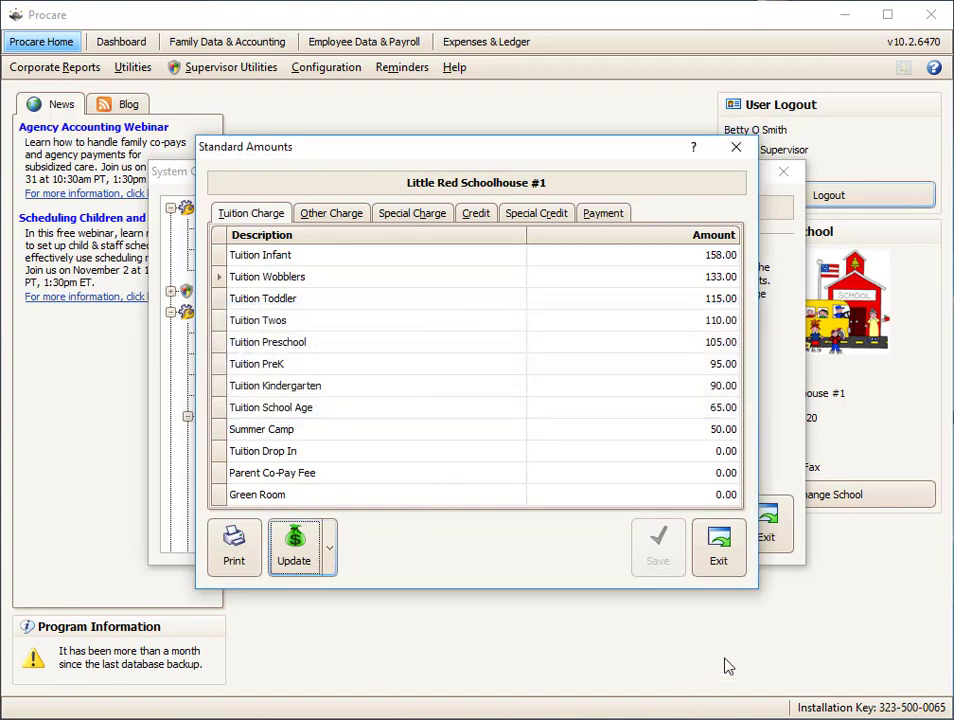
click(728, 566)
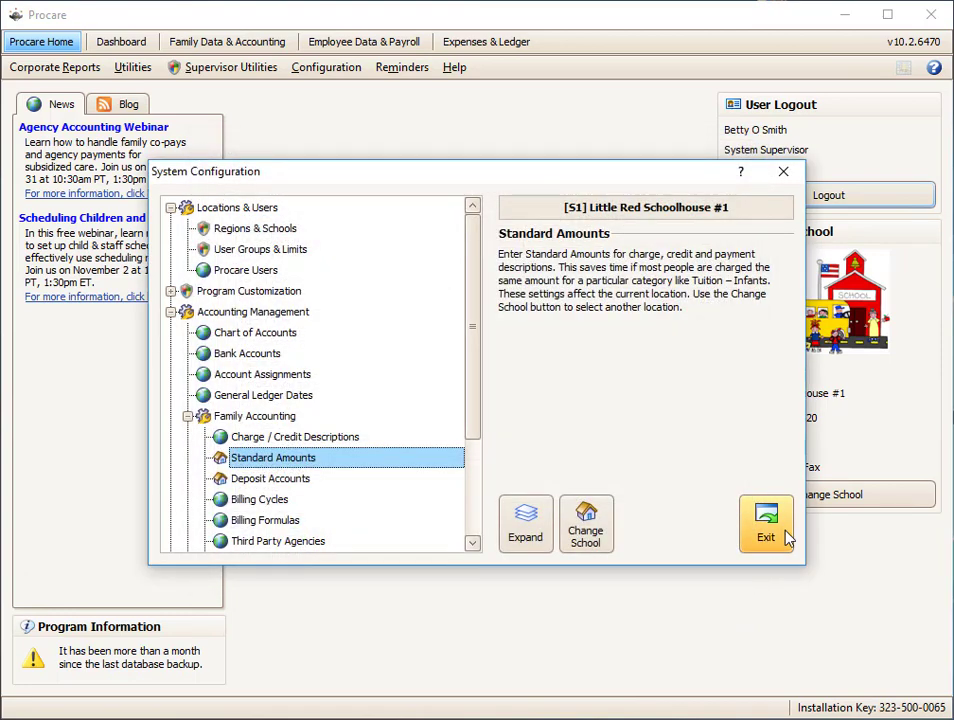
Review the company-wide Billing Cycles and Billing Formulas lists, and exit System Configuration.
double_click(260, 499)
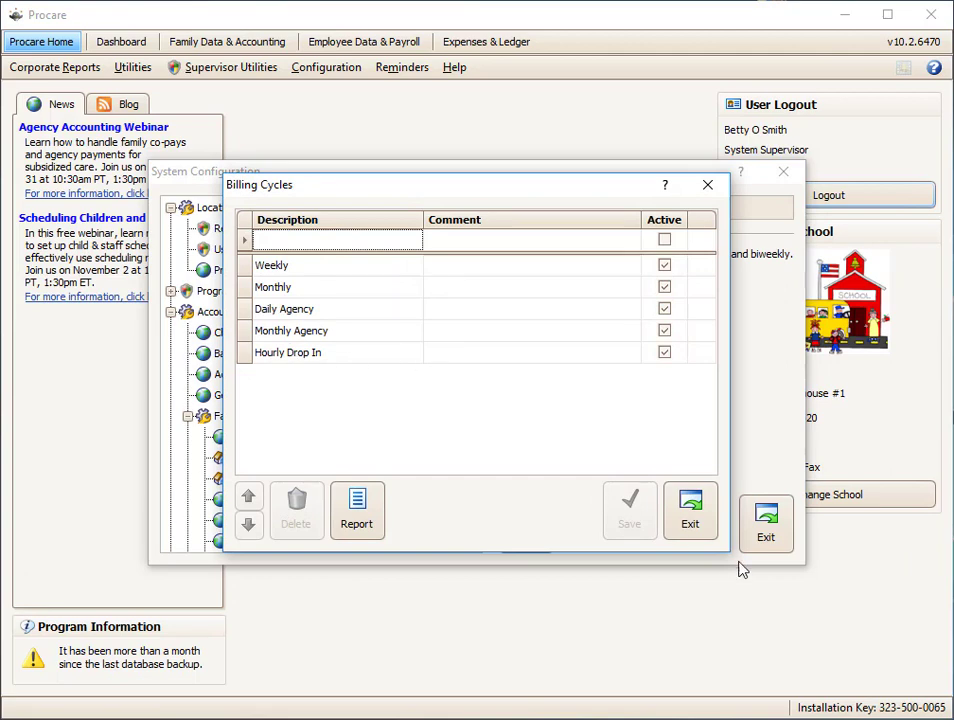
click(701, 530)
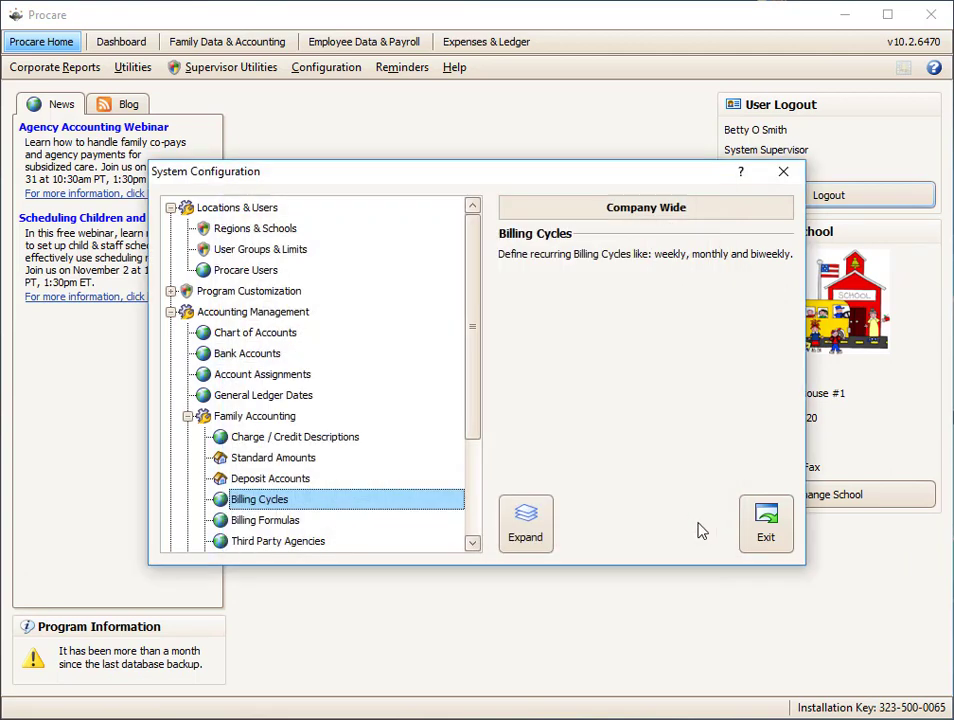
double_click(288, 524)
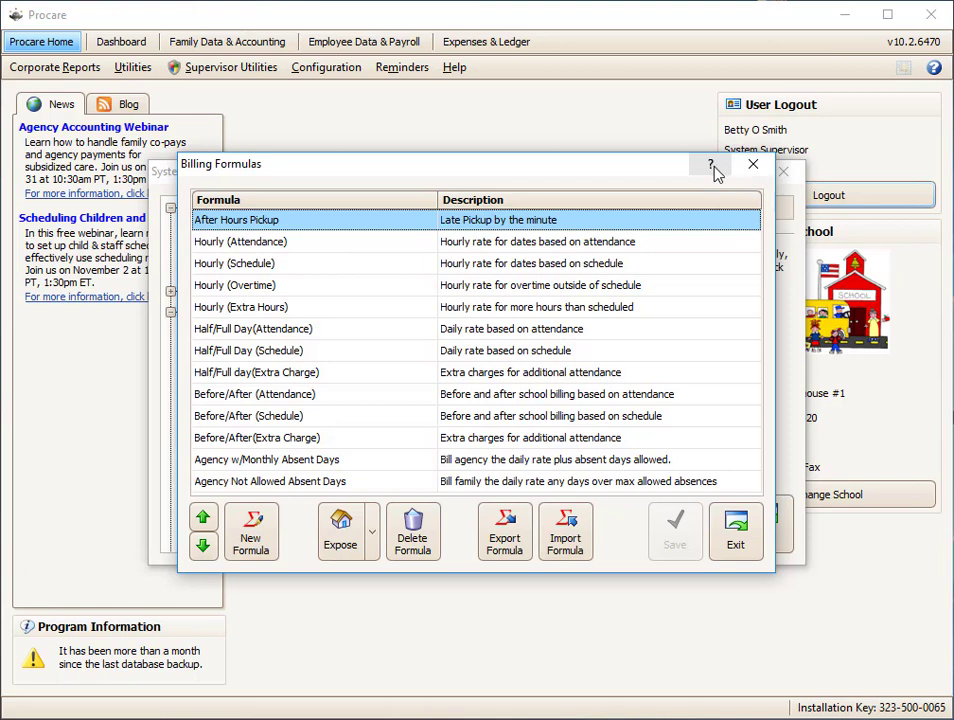
click(753, 164)
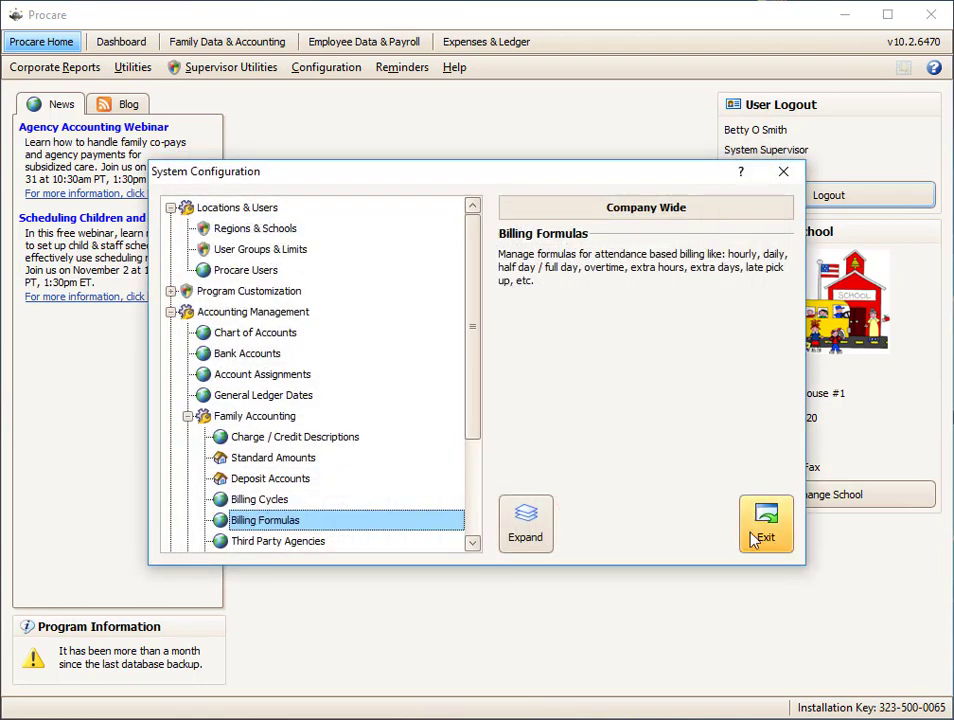
click(760, 533)
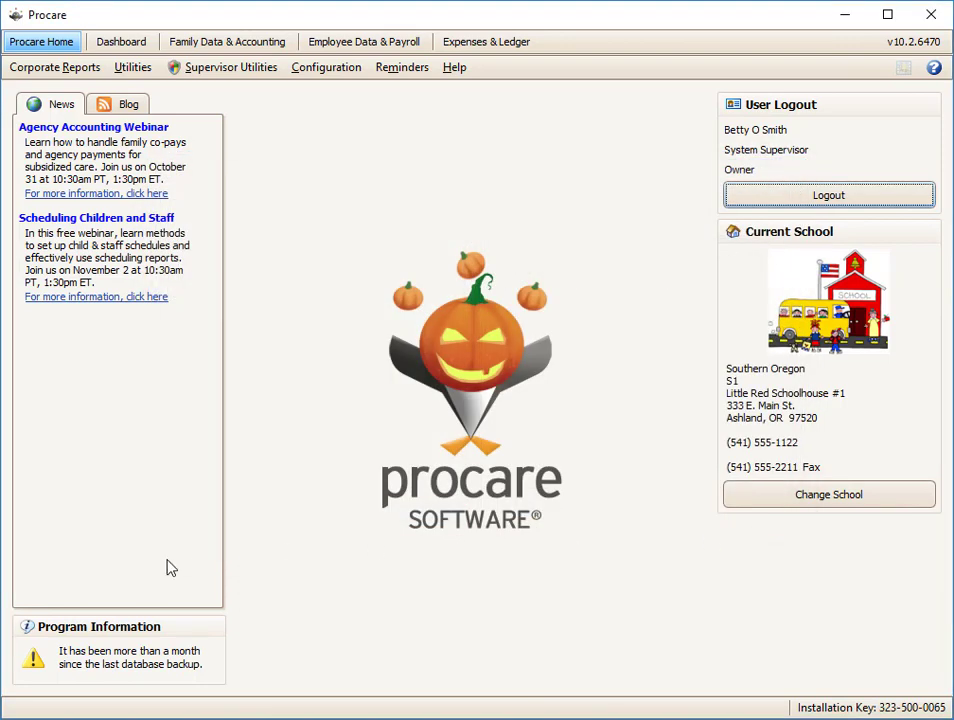